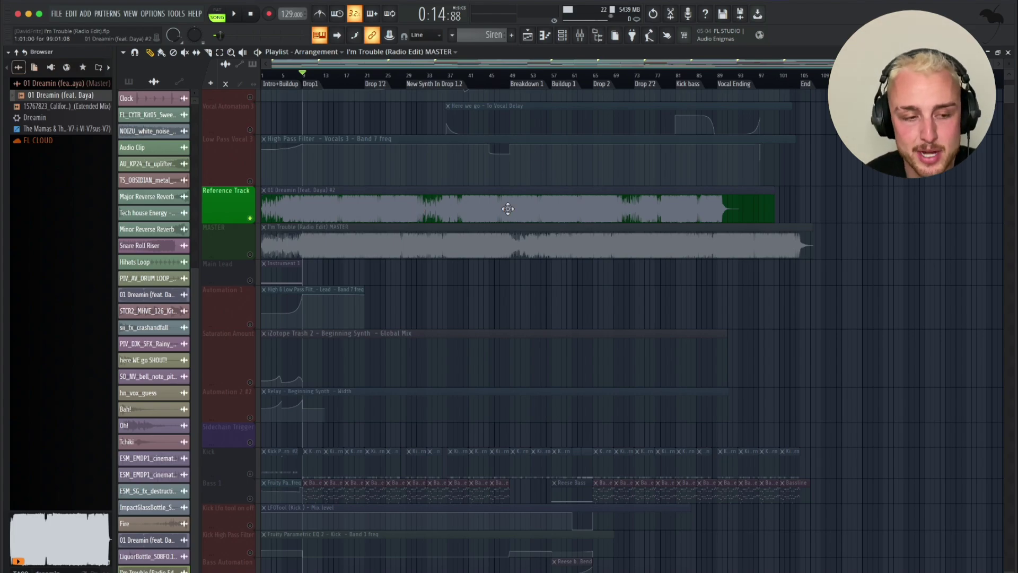
Step: Examine the reference track's waveform and the section markers against the master across the whole arrangement
scroll(508, 208, up, 1)
ctrl+scroll(507, 209, down, 2)
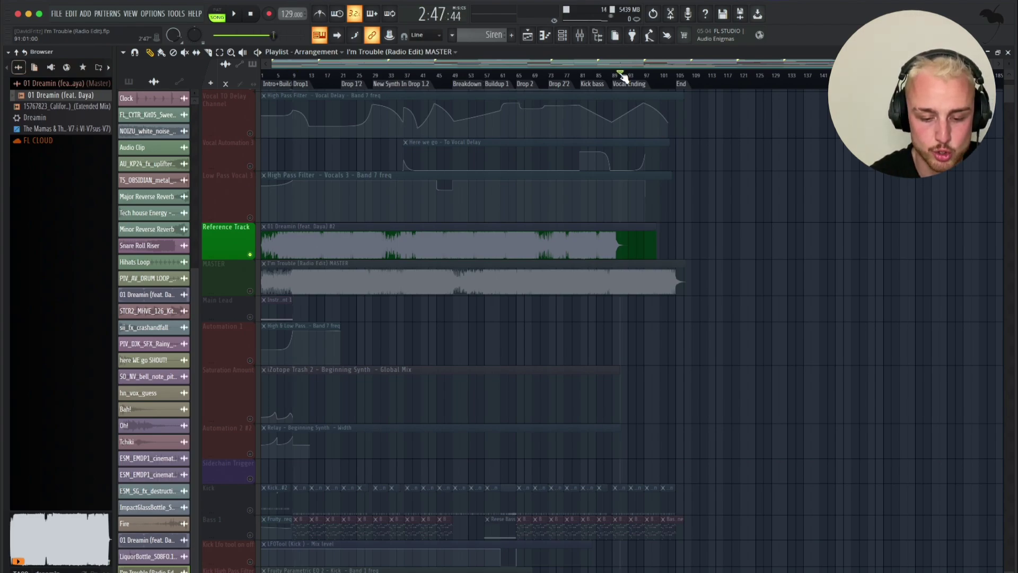
ctrl+scroll(608, 148, up, 2)
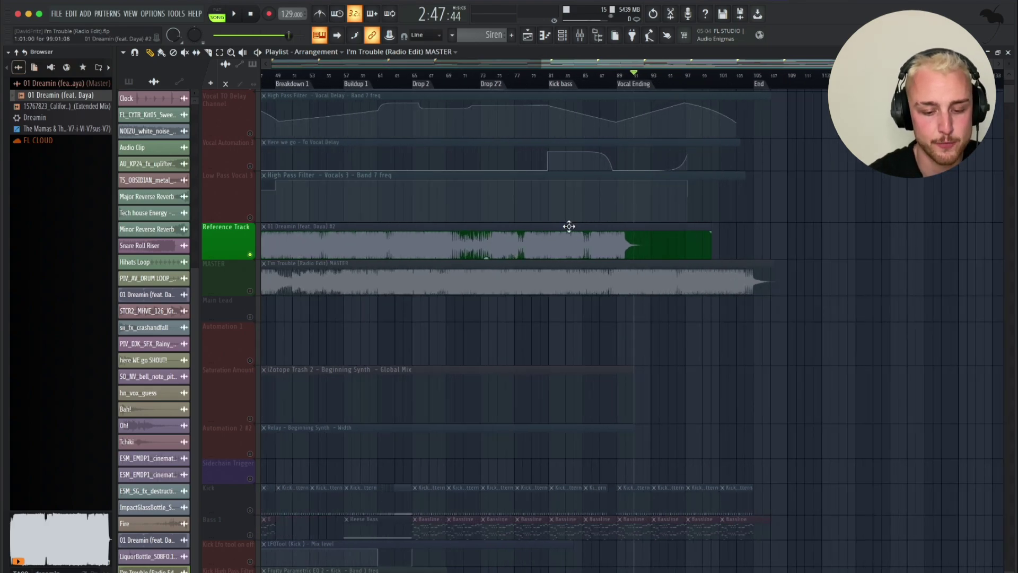
ctrl+scroll(404, 230, down, 6)
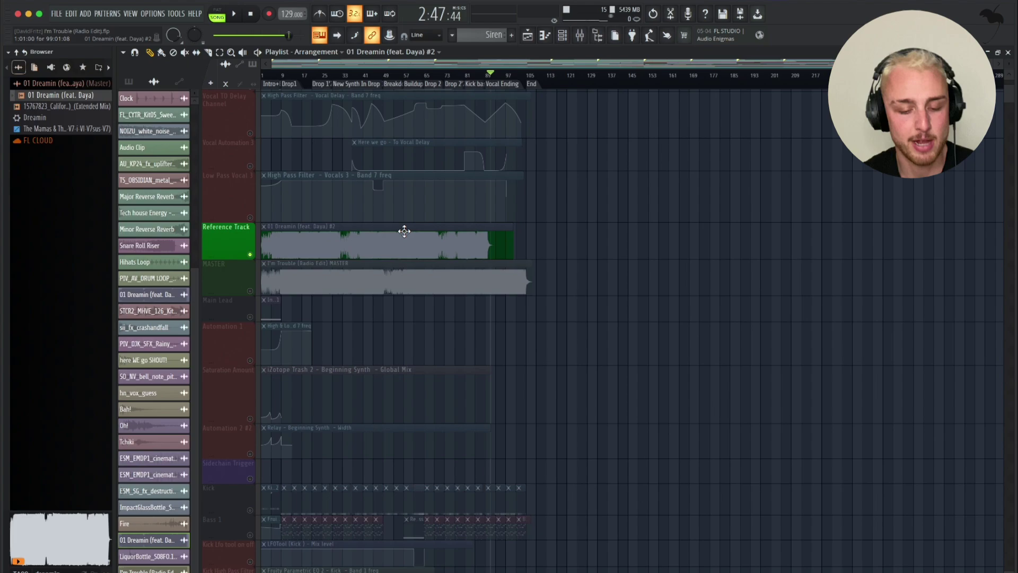
ctrl+scroll(391, 250, up, 3)
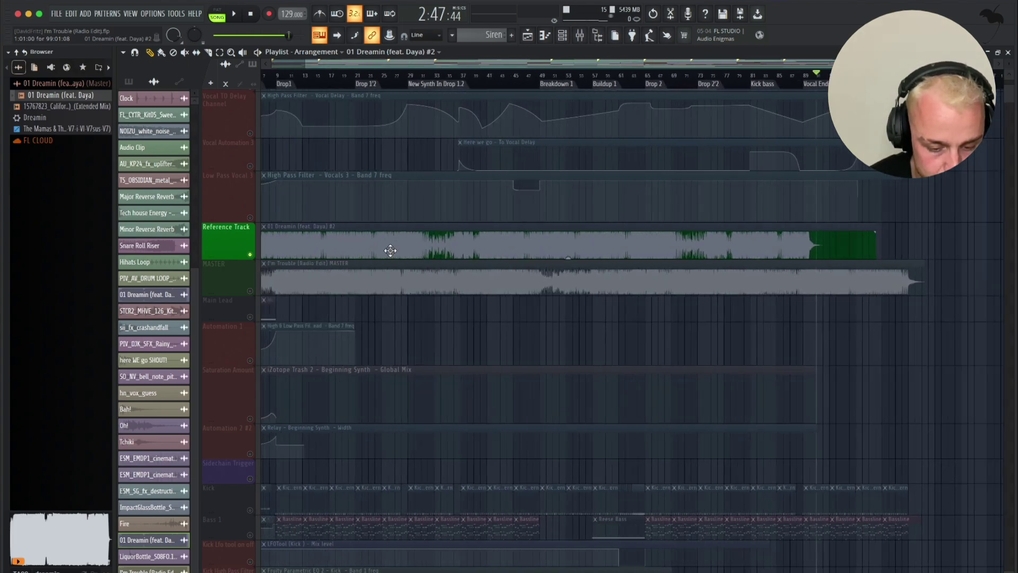
ctrl+scroll(375, 318, down, 4)
scroll(305, 351, down, 3)
ctrl+scroll(359, 275, up, 3)
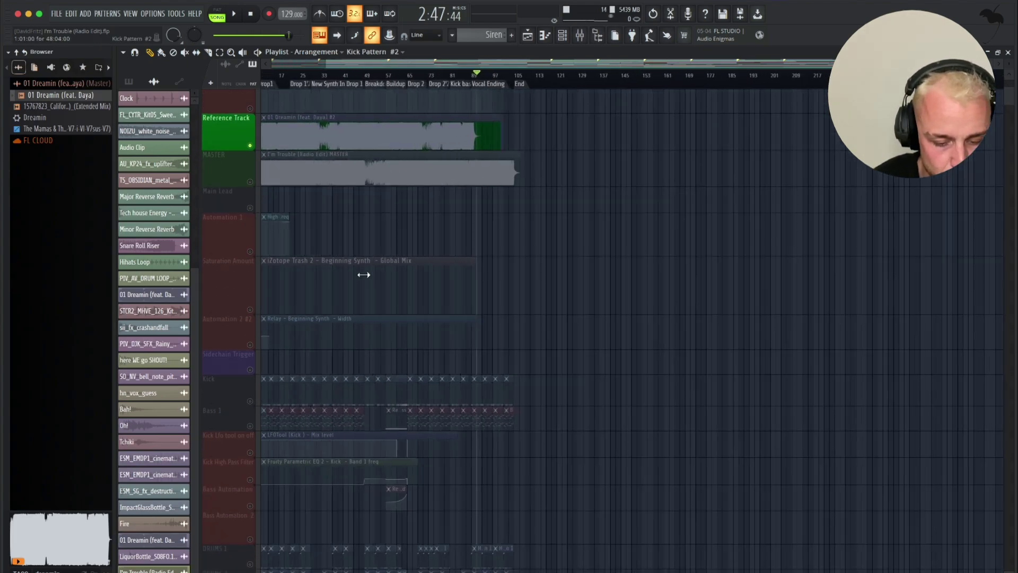
scroll(359, 275, down, 2)
scroll(465, 322, up, 5)
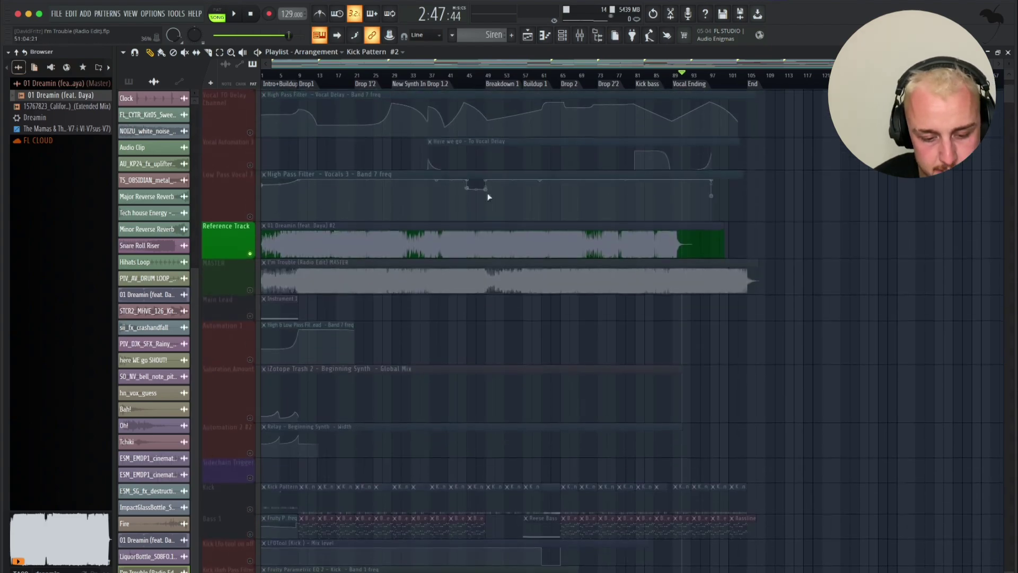
ctrl+scroll(351, 154, up, 3)
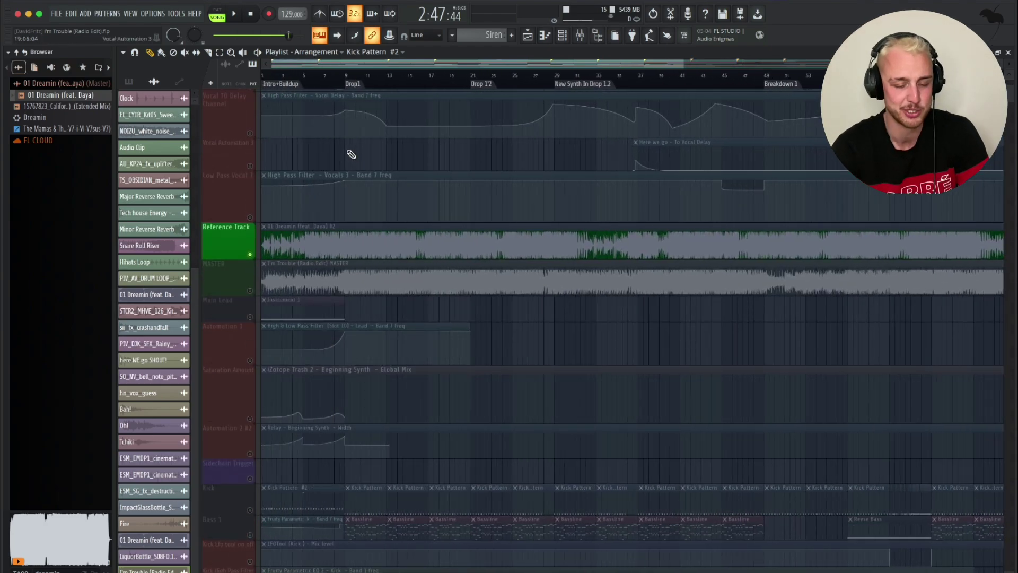
scroll(345, 187, down, 1)
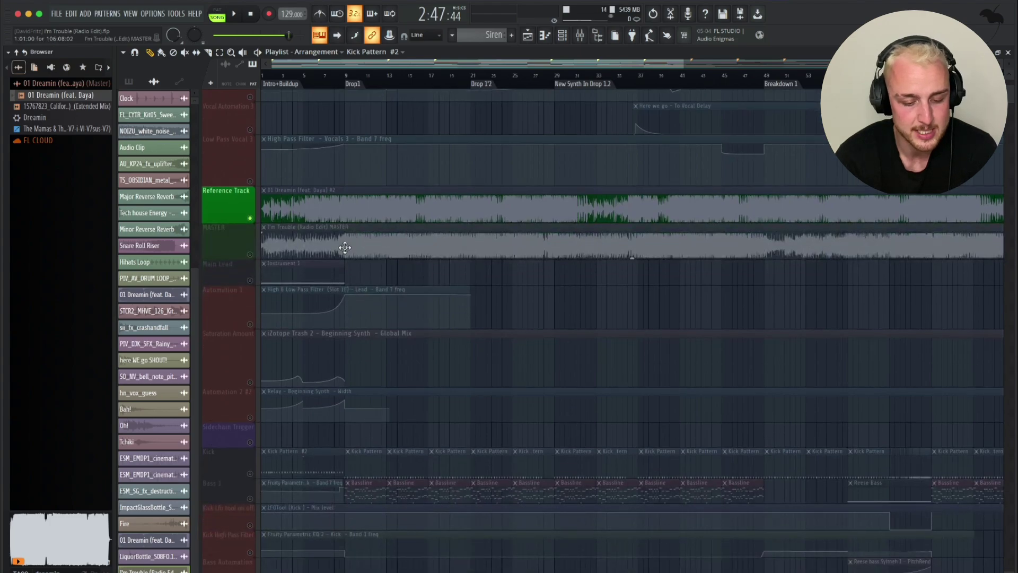
Step: Solo the MASTER track in place of the Reference Track in the playlist
click(251, 255)
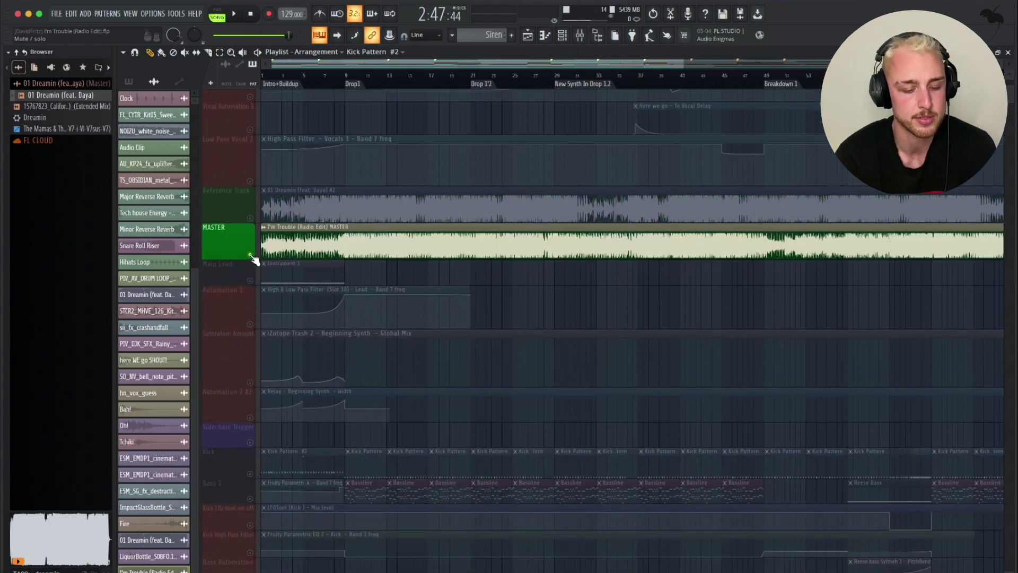
ctrl+scroll(320, 251, down, 2)
scroll(511, 233, down, 1)
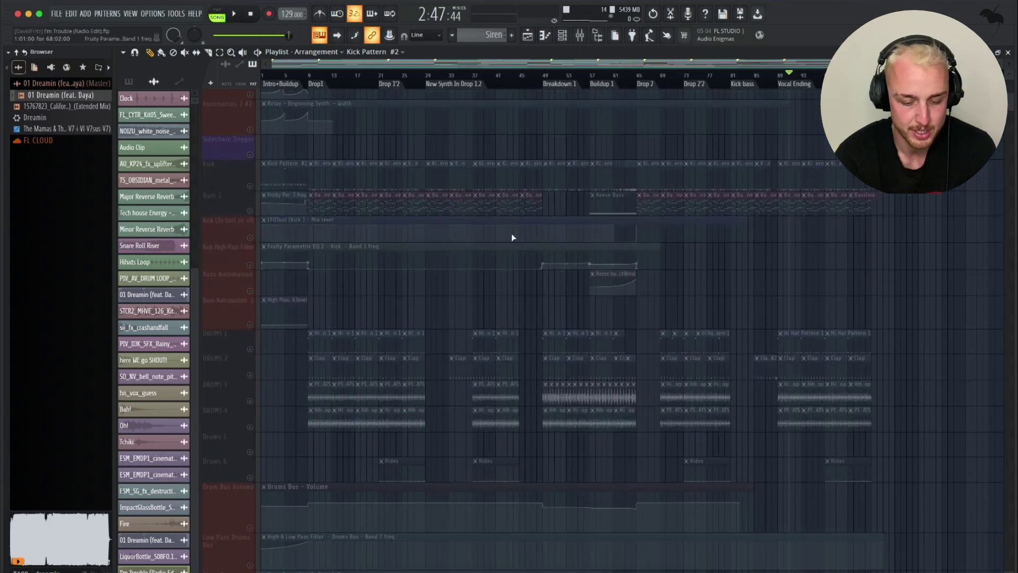
ctrl+scroll(484, 323, up, 2)
ctrl+scroll(489, 322, down, 2)
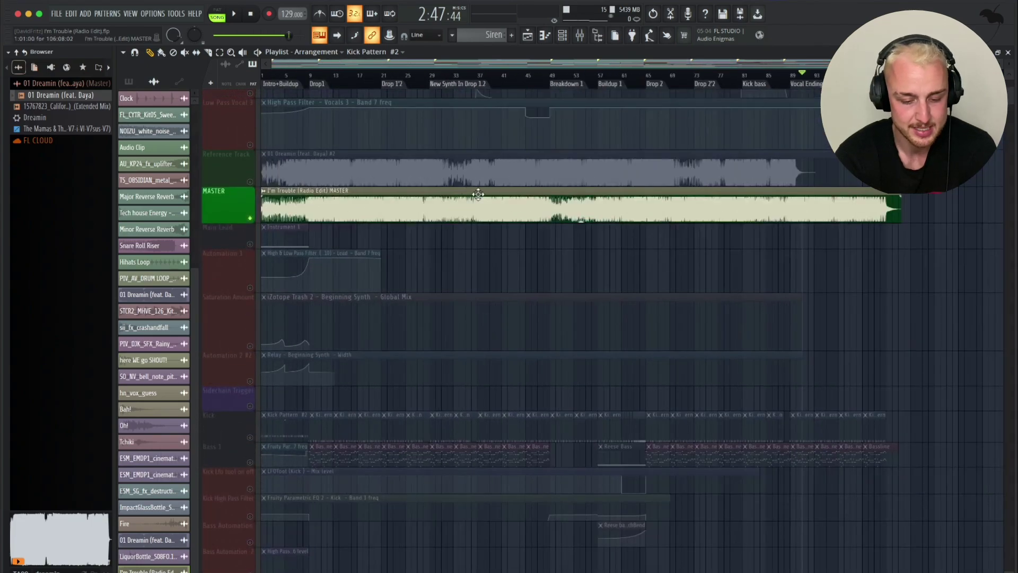
ctrl+scroll(503, 217, down, 1)
ctrl+scroll(349, 253, up, 4)
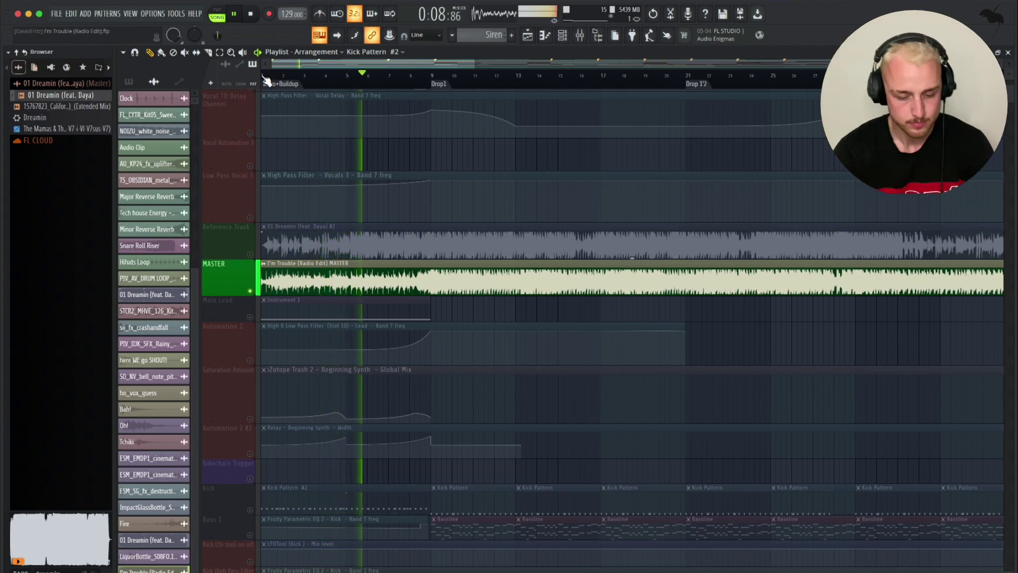
Step: Play back the soloed master through the Intro+Buildup section and stop before Drop1
scroll(327, 201, down, 1)
ctrl+scroll(415, 344, up, 3)
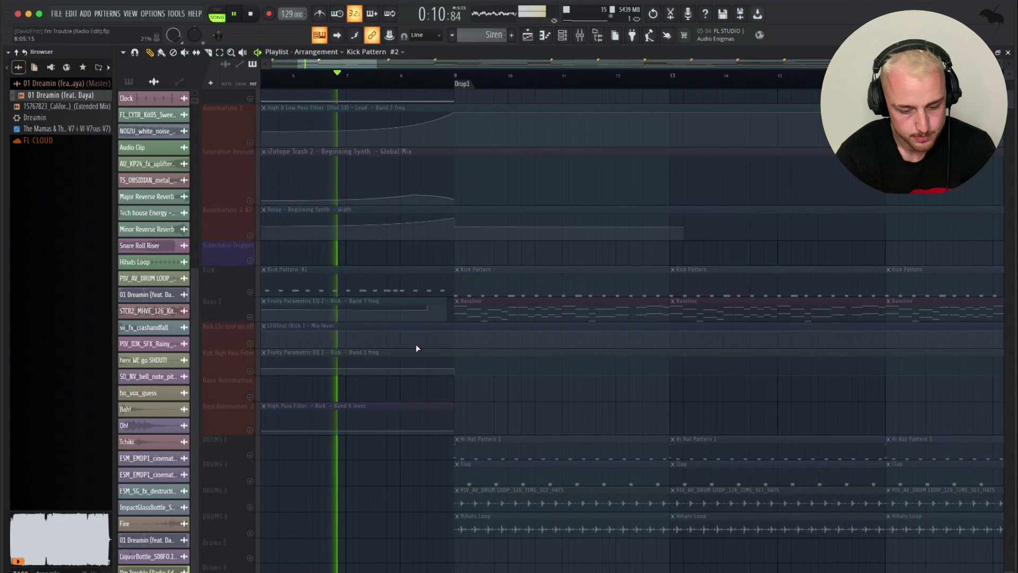
scroll(415, 345, down, 3)
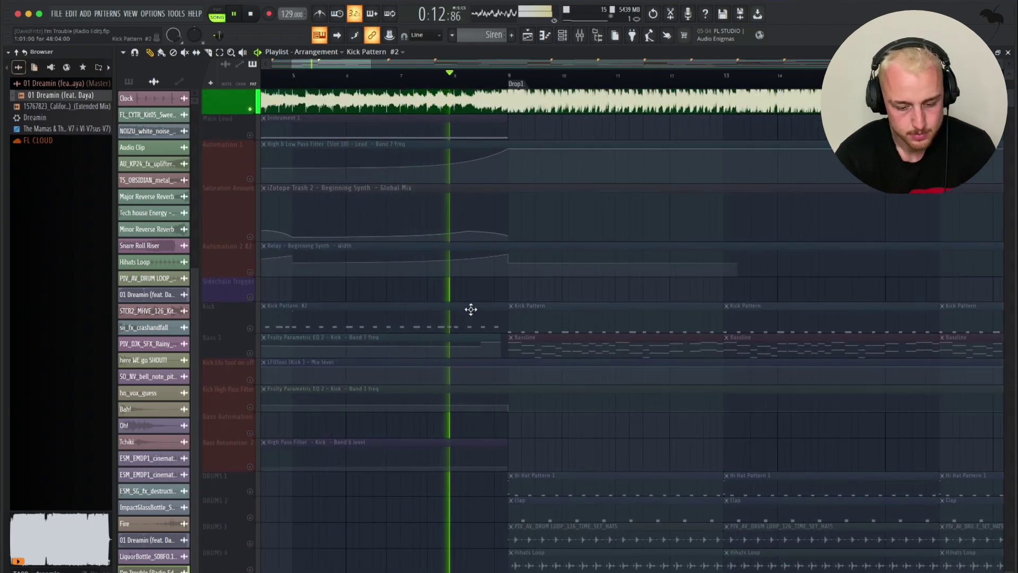
key(space)
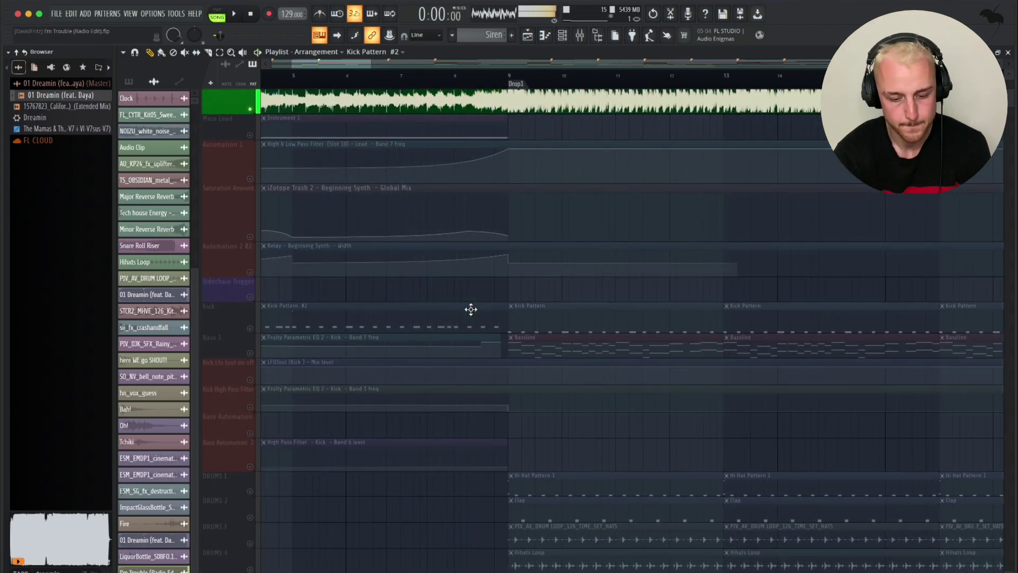
Step: Examine the vocal, lead, kick, drum and automation tracks that make up the Intro+Buildup section
scroll(471, 309, up, 5)
ctrl+scroll(471, 310, down, 3)
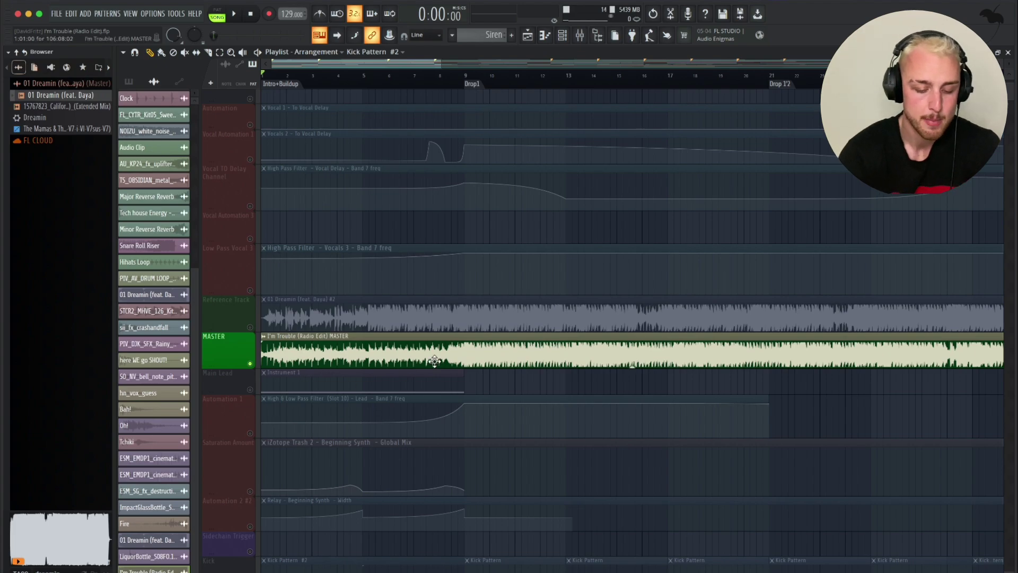
scroll(435, 361, down, 7)
scroll(435, 361, up, 6)
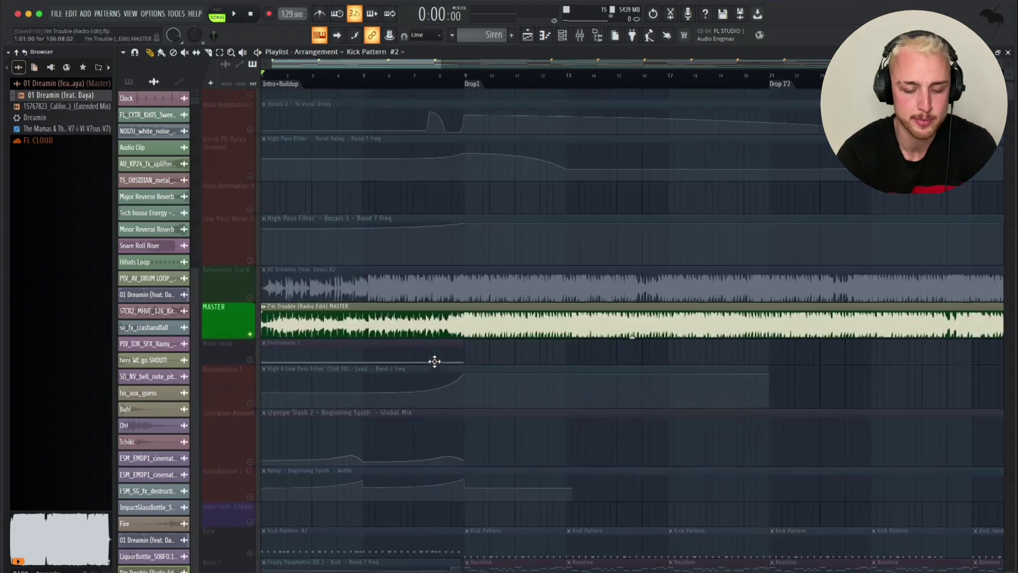
scroll(469, 330, up, 1)
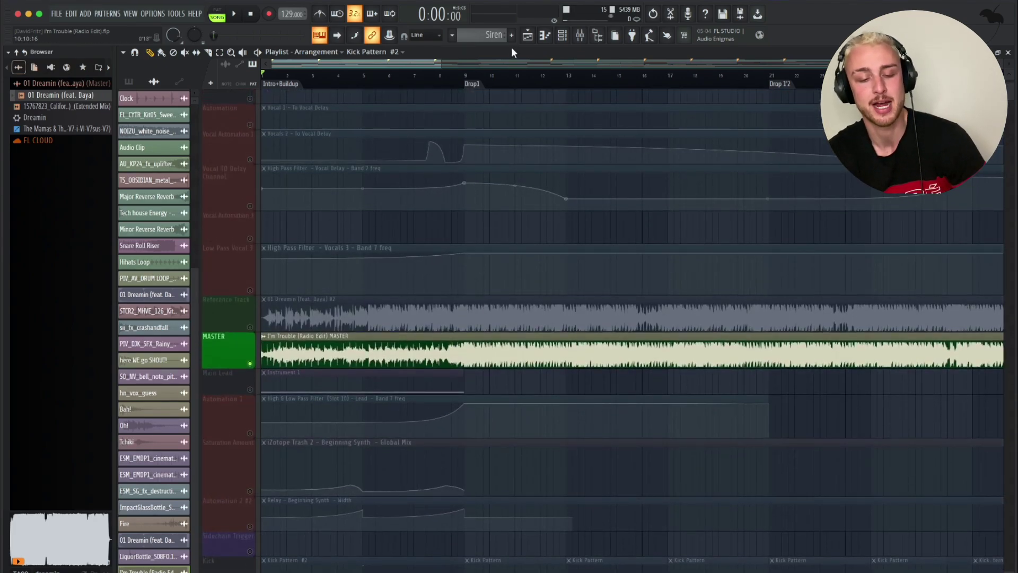
scroll(451, 156, up, 4)
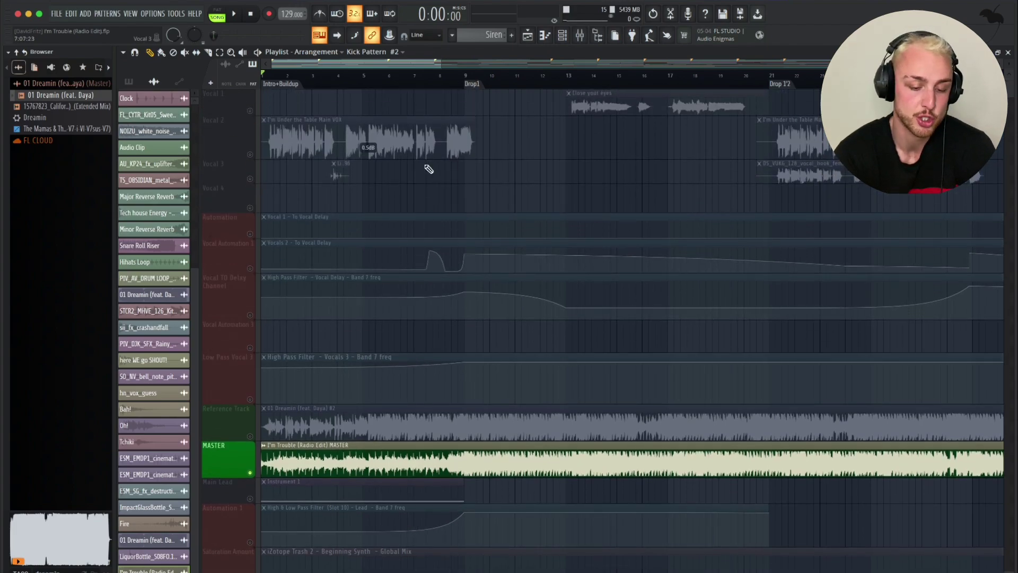
scroll(350, 211, up, 3)
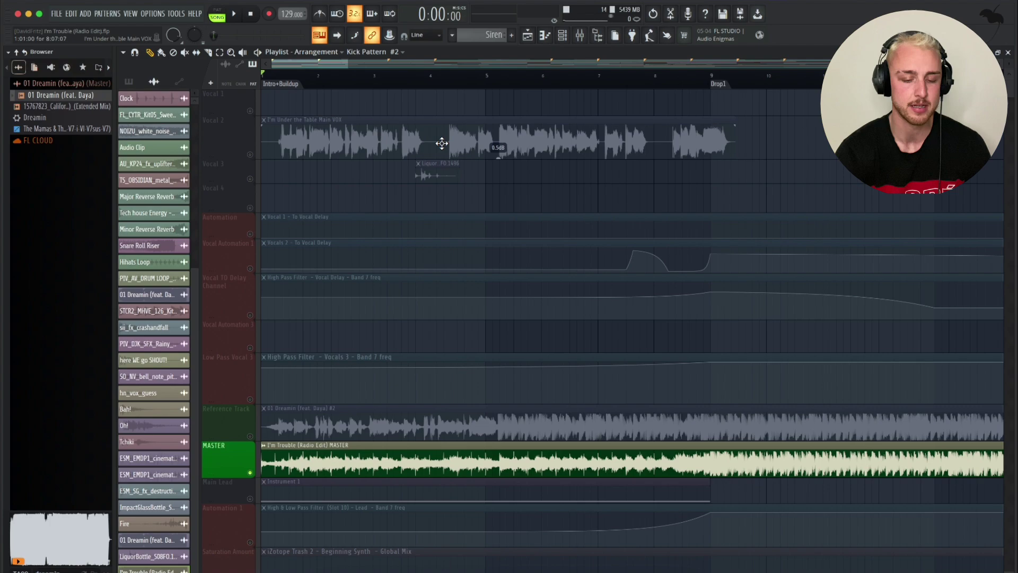
scroll(499, 237, down, 12)
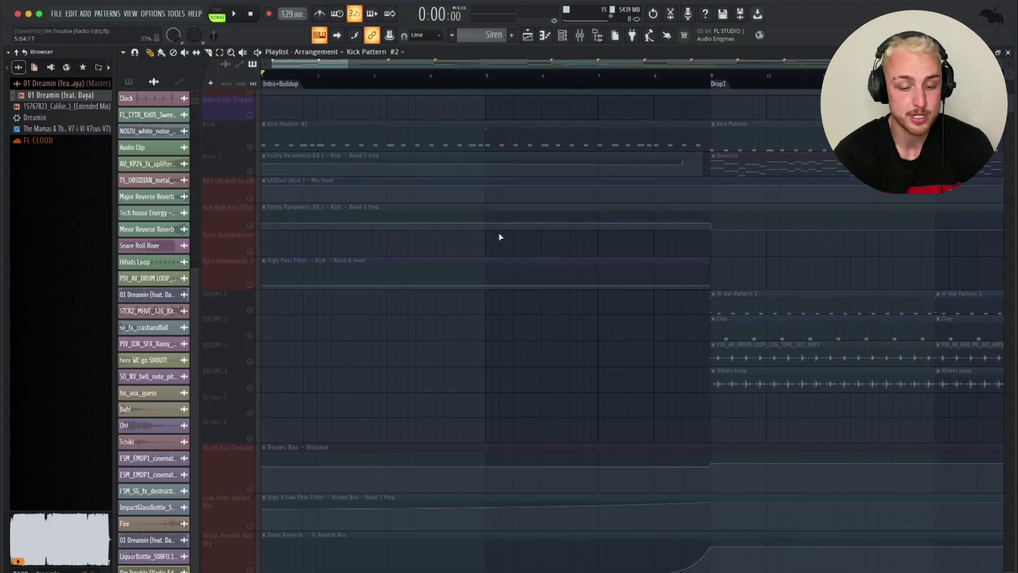
scroll(500, 237, up, 6)
scroll(500, 237, down, 2)
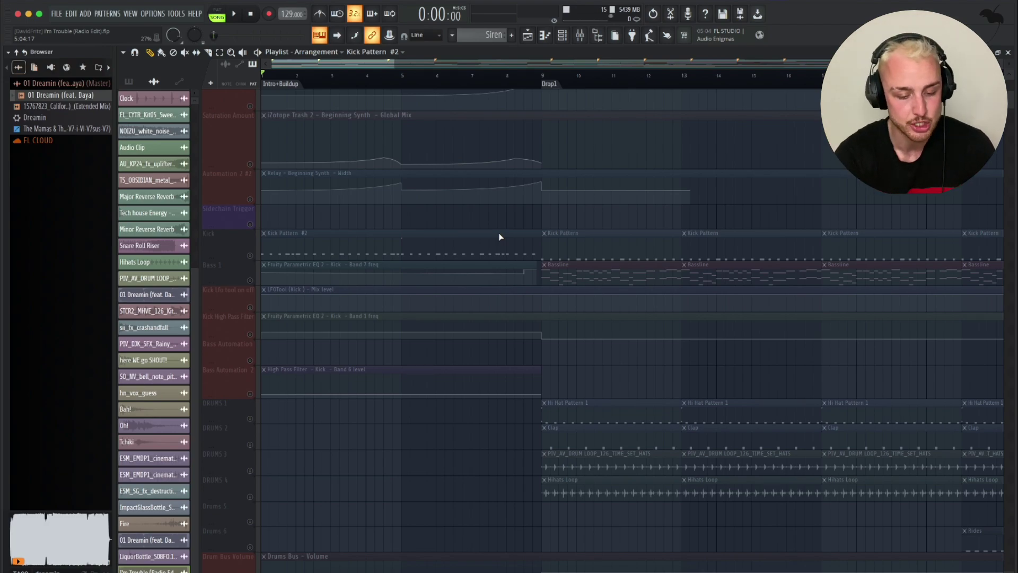
Step: Solo the Main Lead with Automation 1, Saturation Amount and Automation 2 #2, and play back its intro part
scroll(500, 237, up, 5)
key(t)
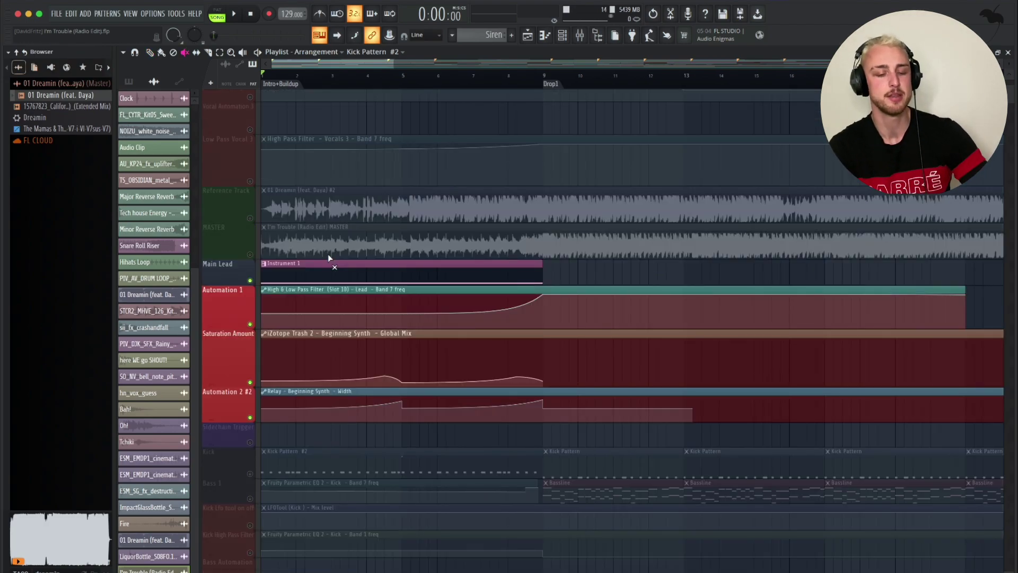
key(space)
scroll(357, 368, up, 4)
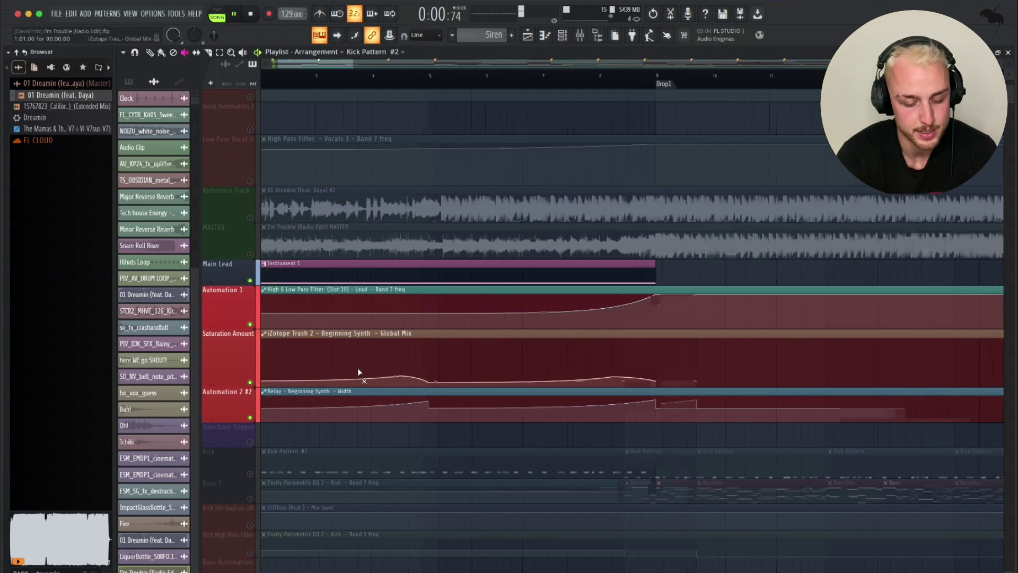
scroll(357, 370, down, 2)
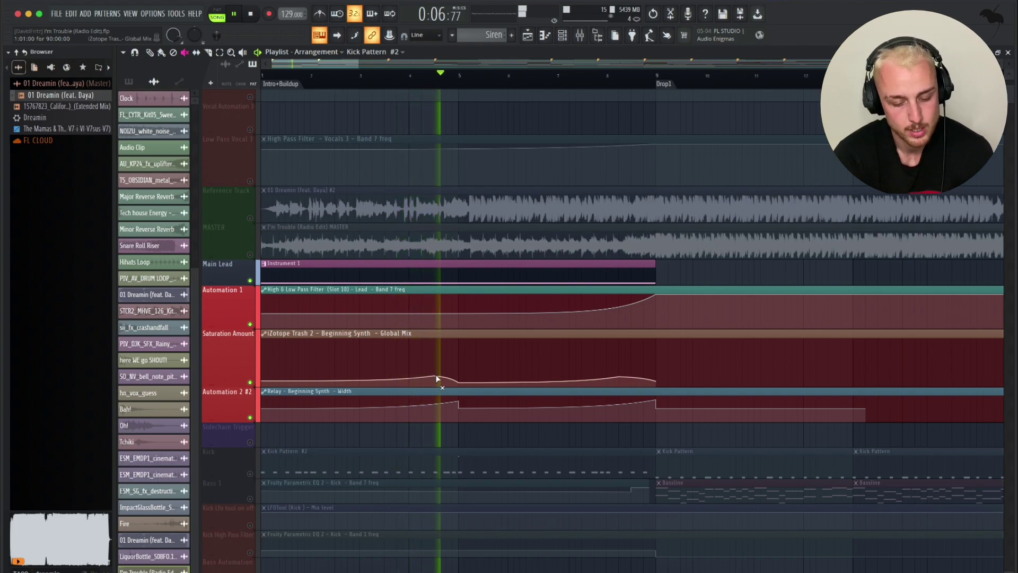
key(space)
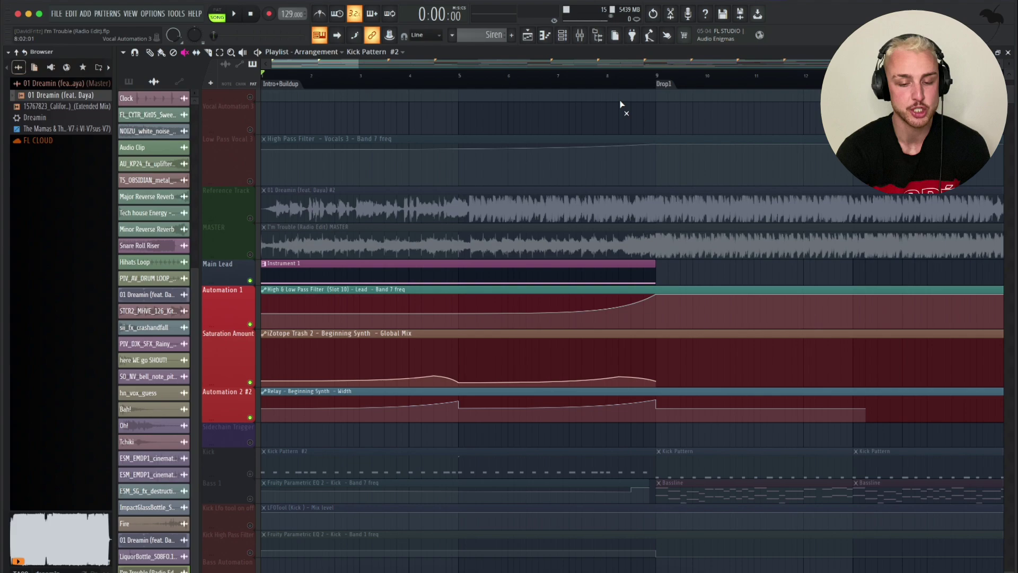
Step: Open the mixer to look over the insert tracks, and close it again
click(583, 34)
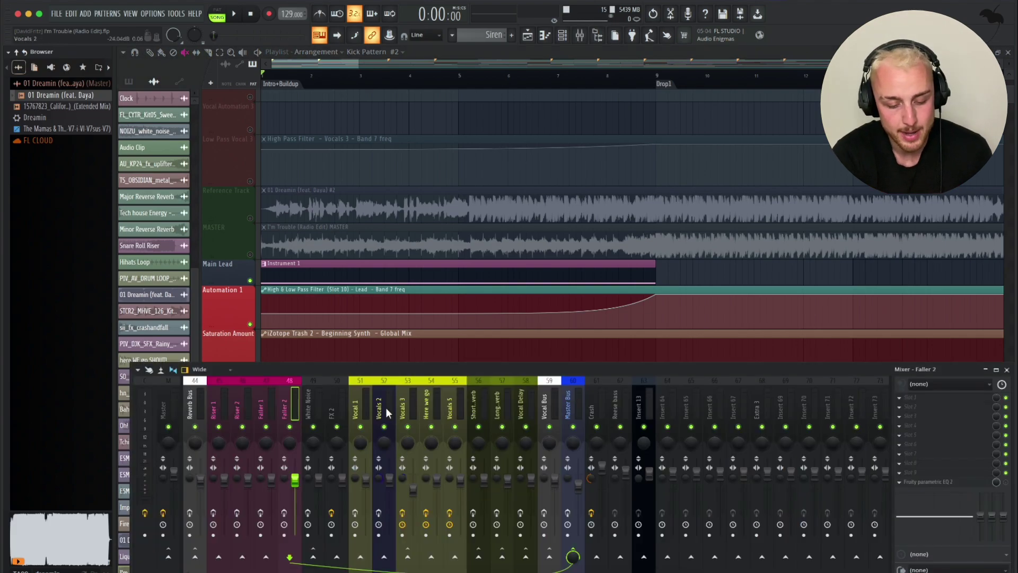
scroll(384, 406, up, 10)
key(F9)
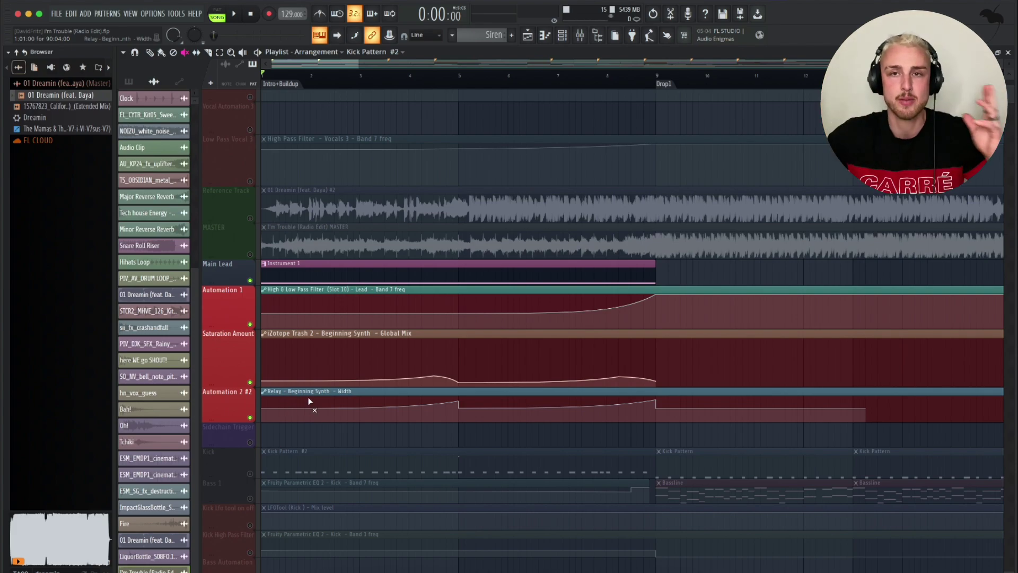
Step: Unmute the Kick track alongside the lead and look over its intro pattern
scroll(395, 461, down, 3)
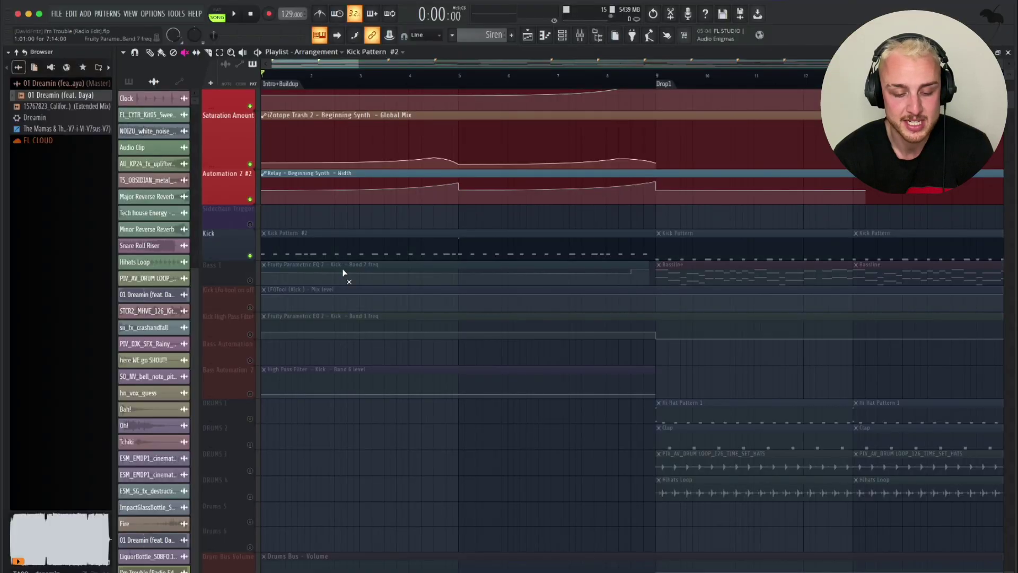
scroll(343, 275, up, 1)
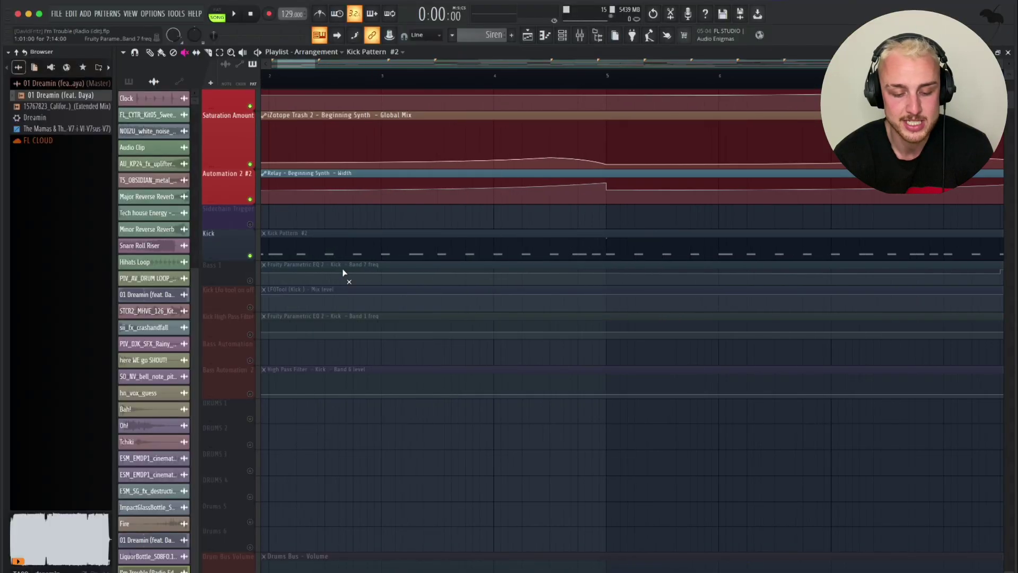
scroll(523, 256, up, 2)
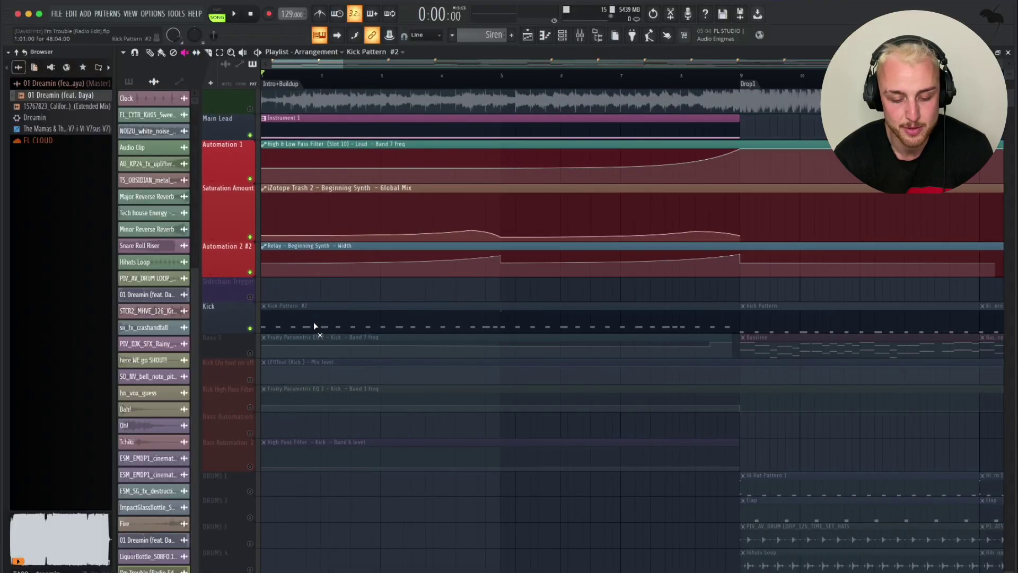
scroll(544, 343, down, 3)
scroll(544, 343, down, 3)
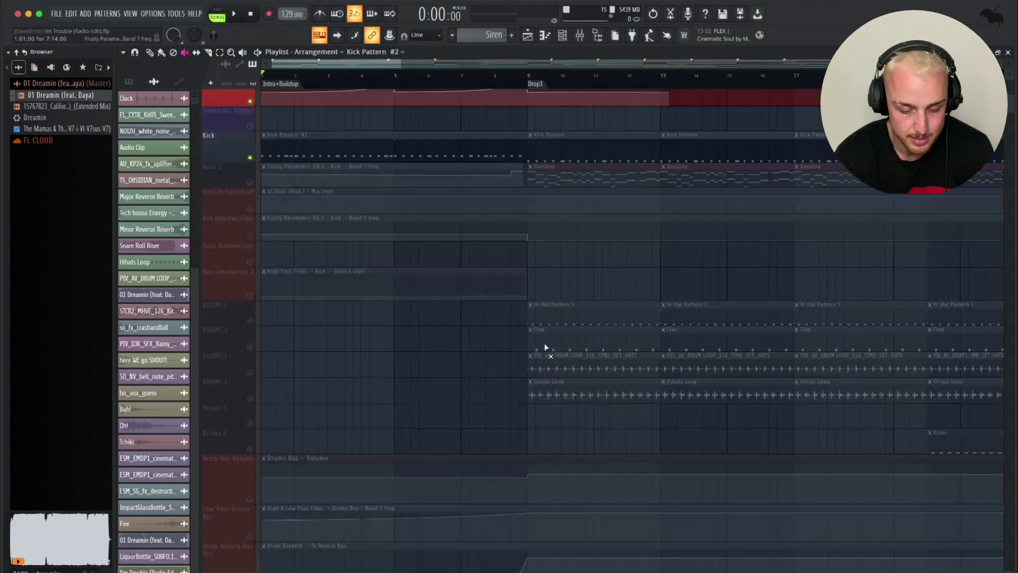
Step: Unmute the Kick High Pass Filter, Kick Lfo tool on off, Bass 1 and Bass Automation tracks
scroll(344, 326, up, 2)
click(250, 298)
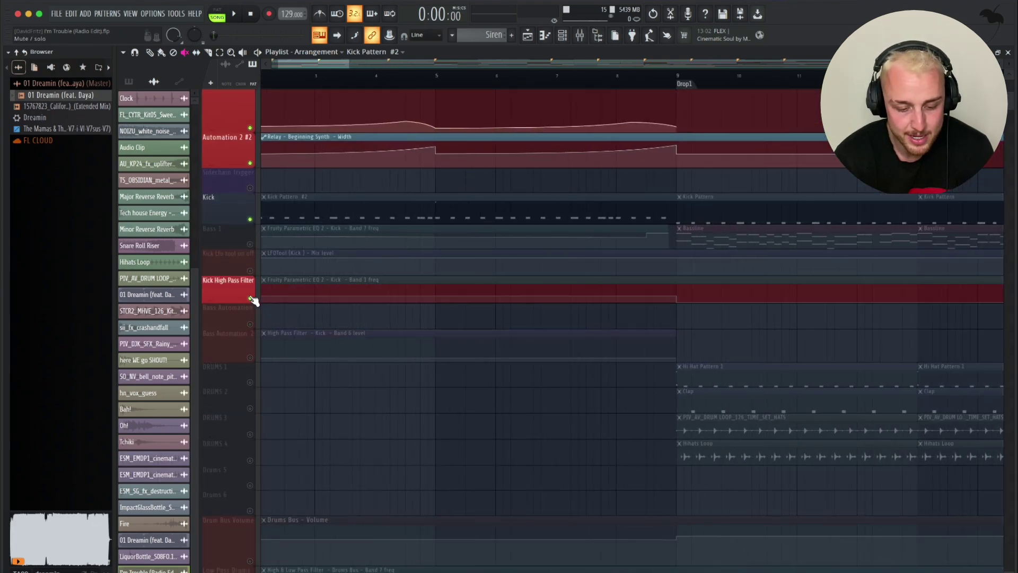
click(251, 270)
click(249, 244)
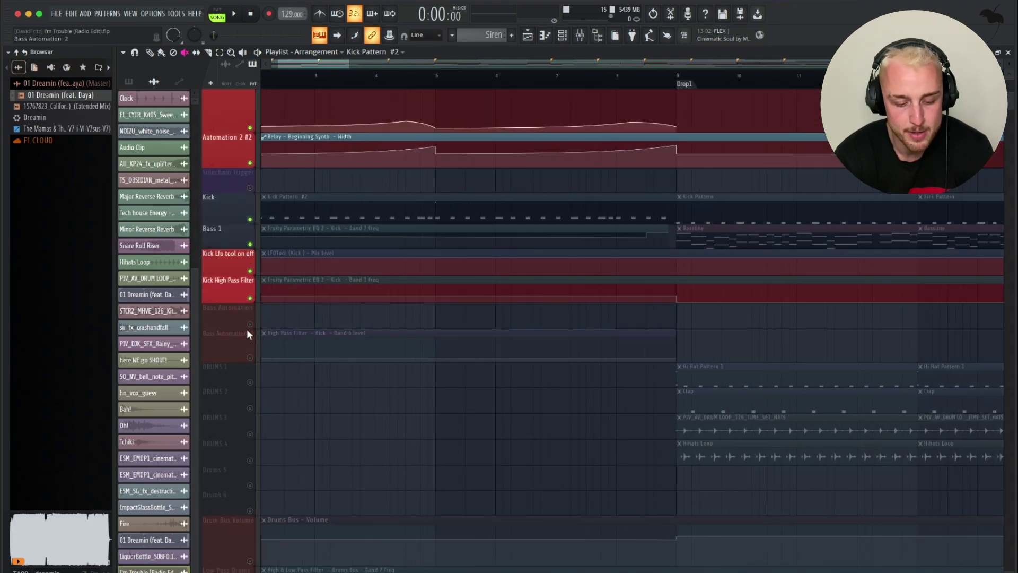
click(250, 325)
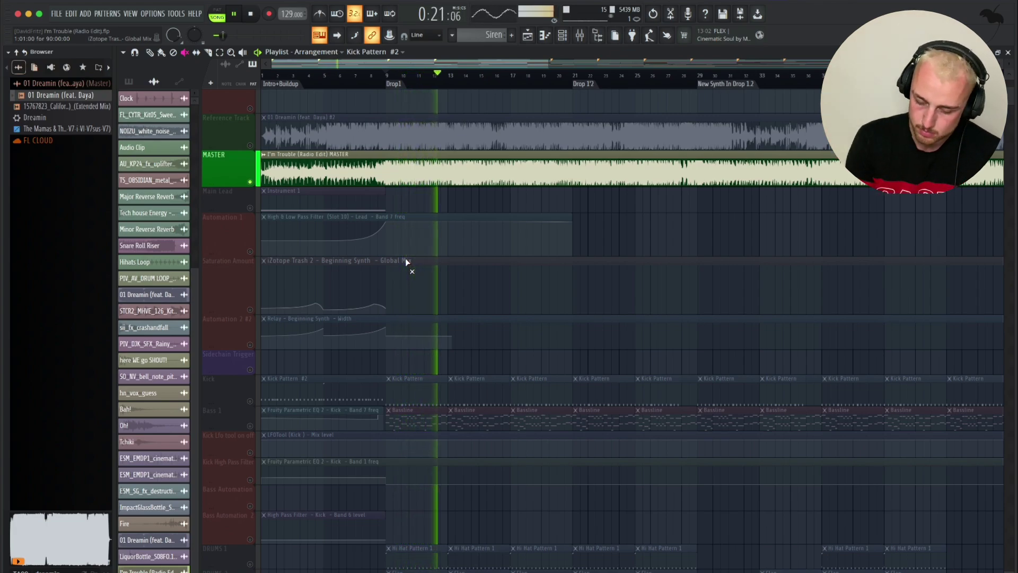
Step: Play back the master of Drop1 from bar 13 while looking over its tracks, and stop
key(space)
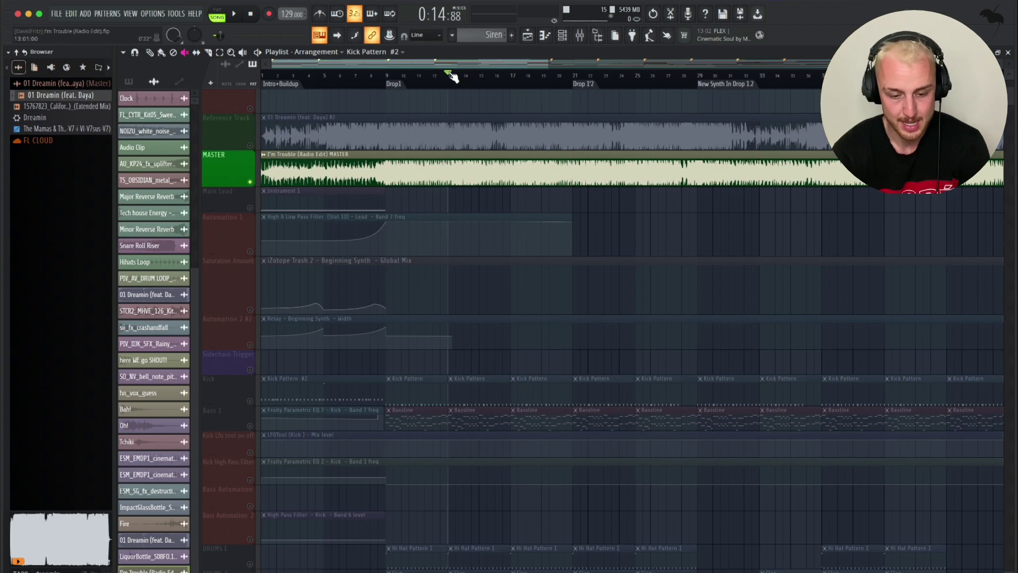
key(space)
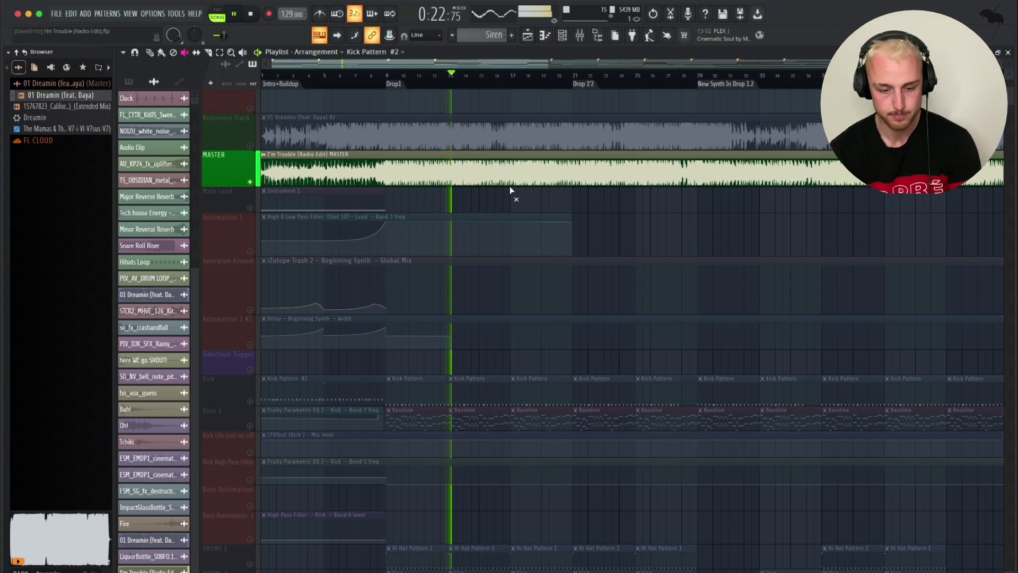
scroll(510, 187, up, 4)
scroll(510, 186, down, 2)
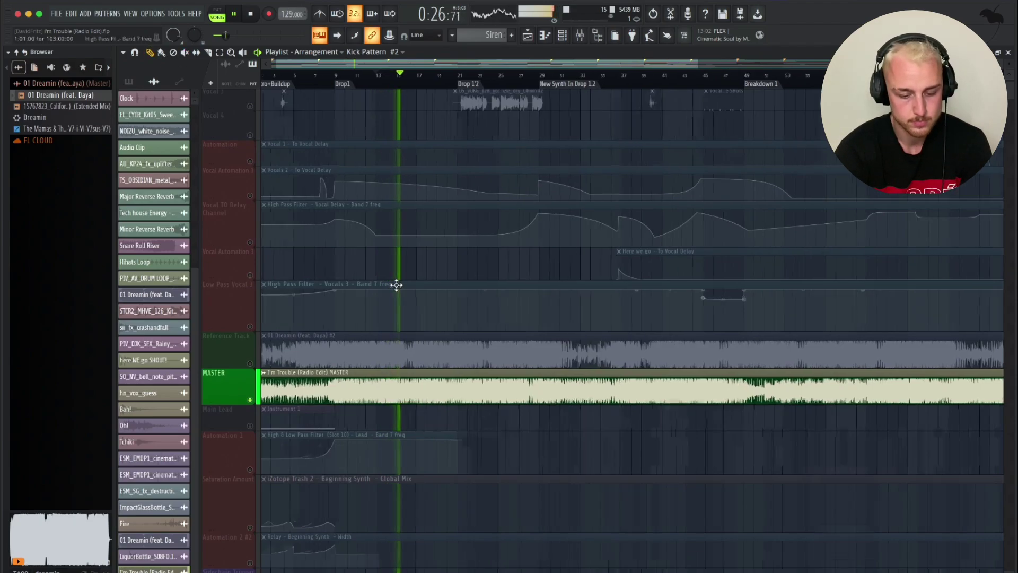
scroll(395, 285, down, 8)
scroll(395, 284, up, 3)
key(space)
Step: Find the Fire effect clip shortly after bar 13 and open it
scroll(478, 345, up, 6)
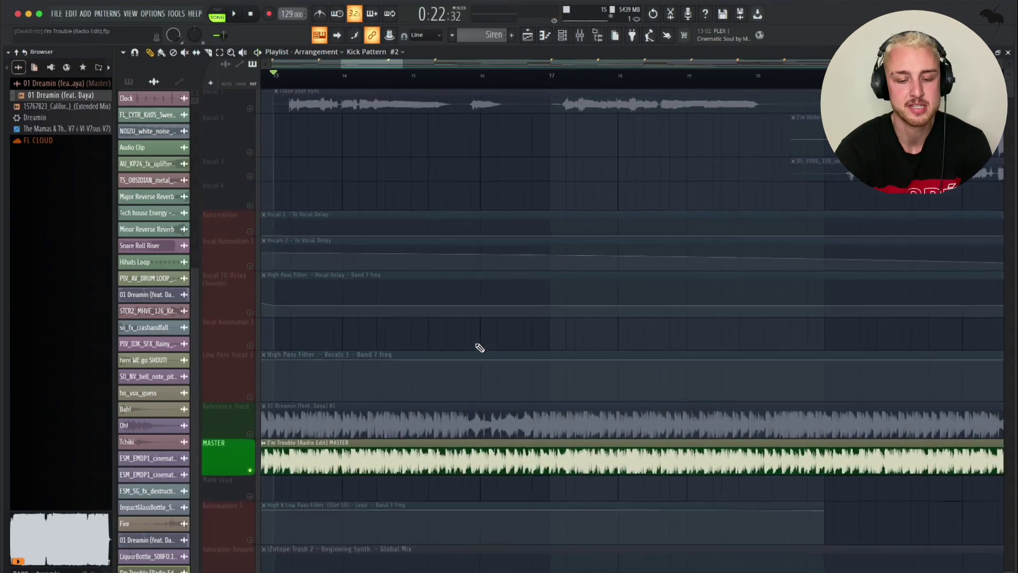
scroll(452, 302, down, 5)
scroll(453, 302, down, 2)
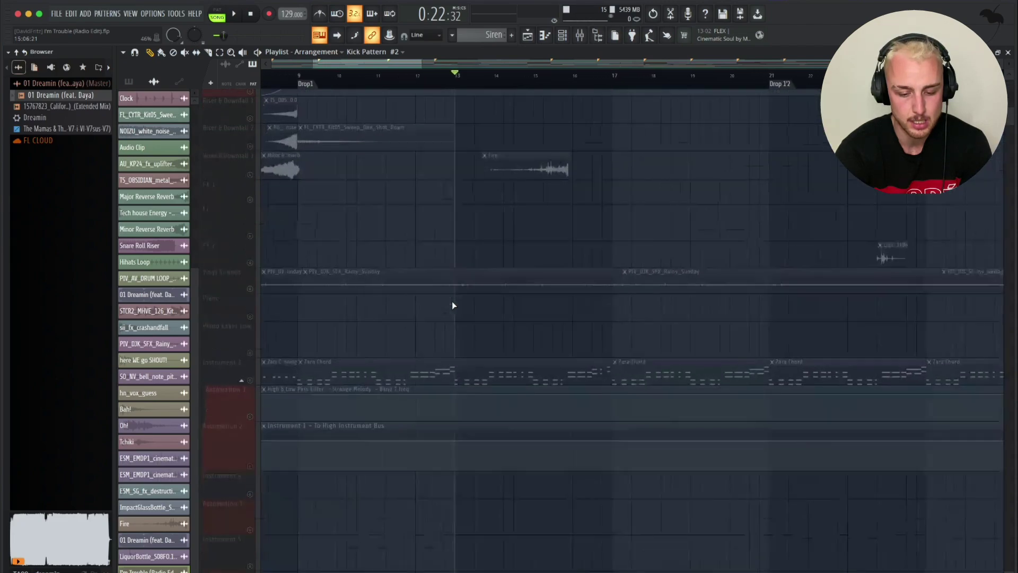
double_click(536, 136)
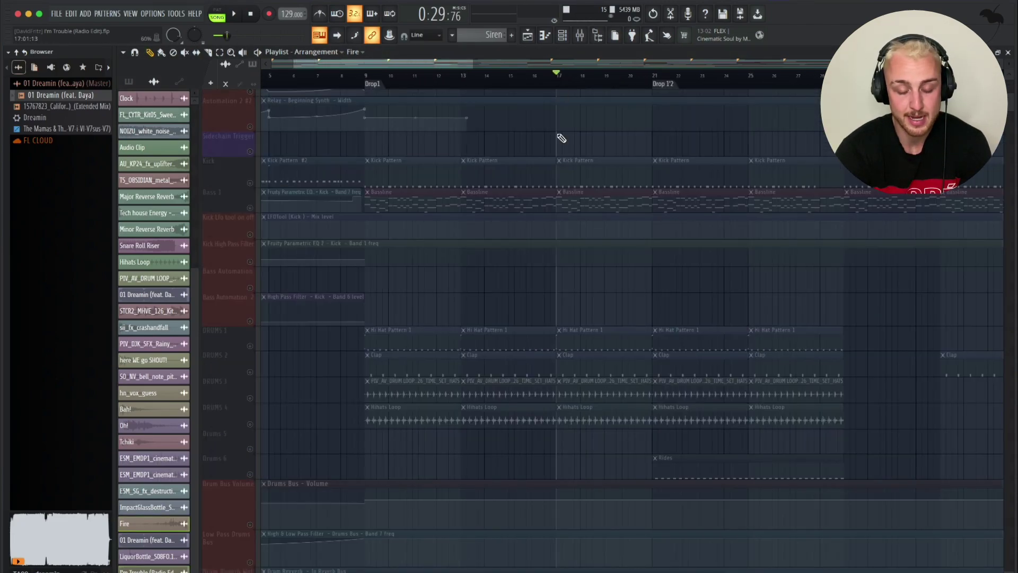
Step: Play back from bar 17 into Drop 1'2 while looking over the vocal layers, and stop
scroll(559, 168, up, 4)
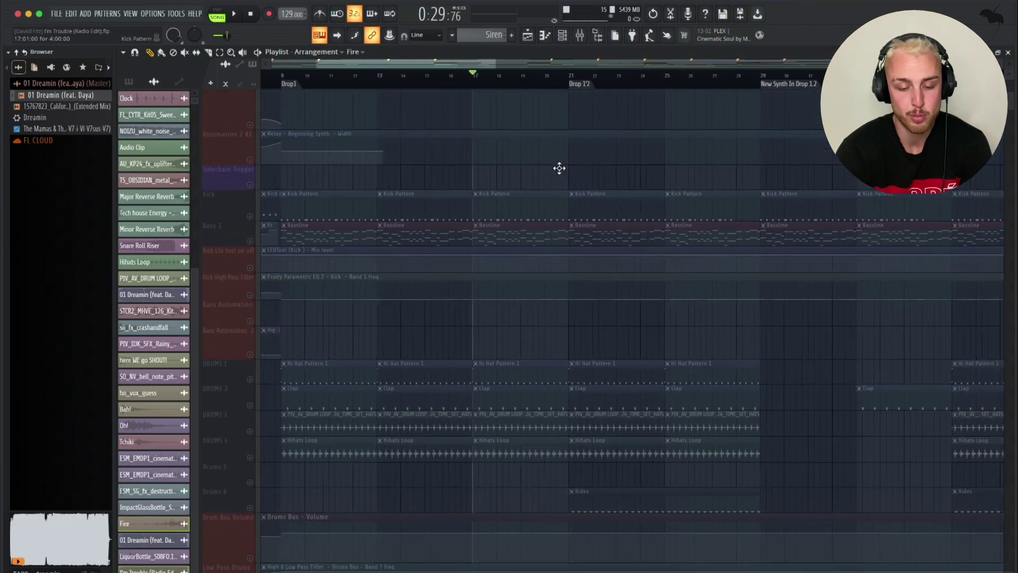
key(space)
scroll(560, 168, up, 3)
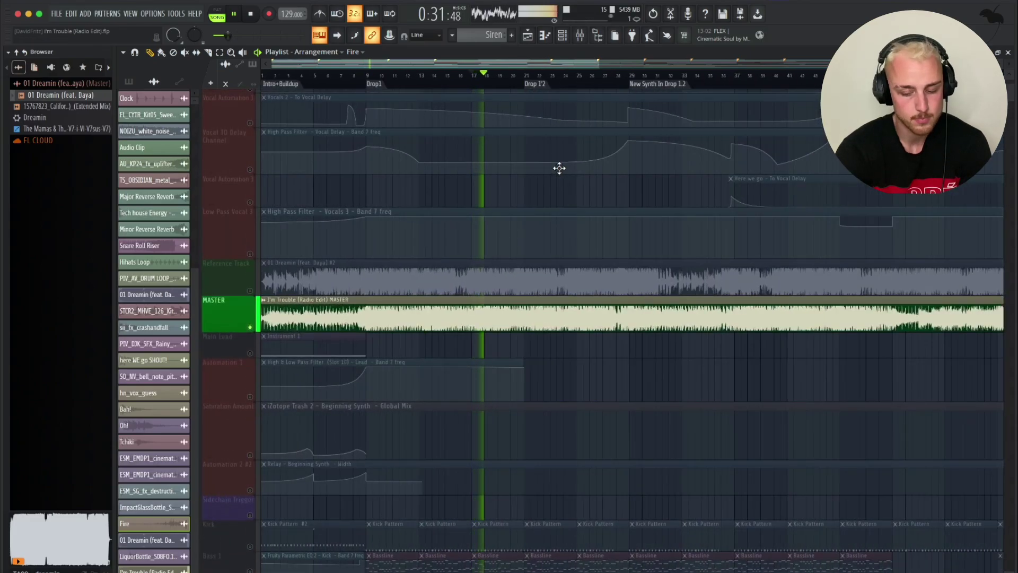
scroll(559, 168, down, 5)
ctrl+scroll(559, 168, up, 4)
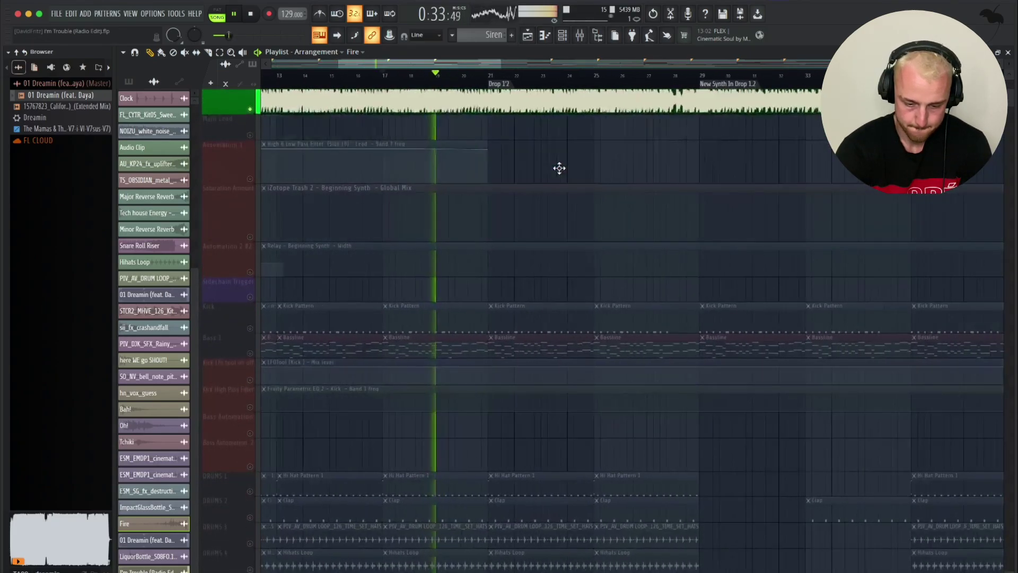
scroll(559, 168, up, 5)
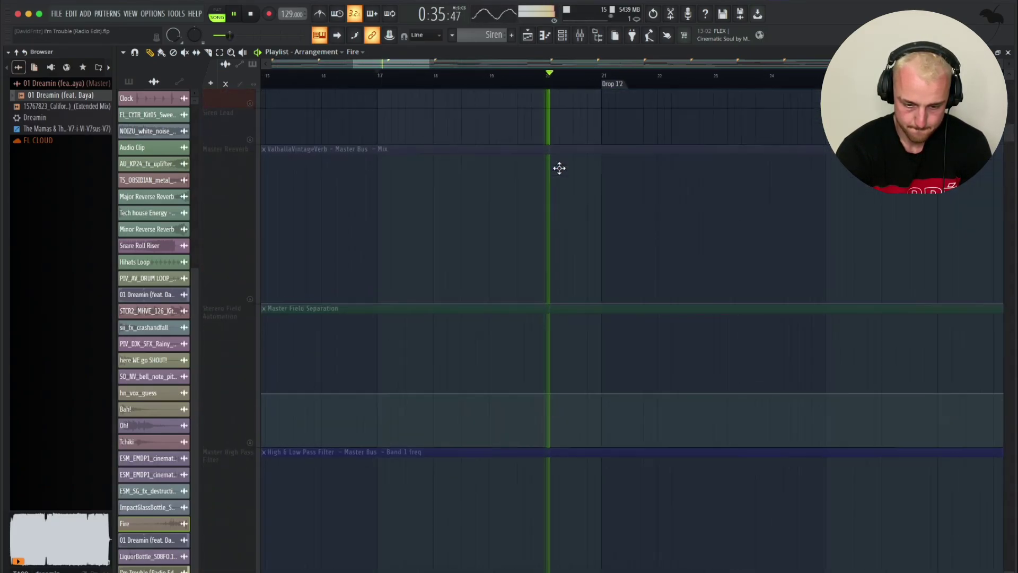
scroll(560, 168, up, 3)
ctrl+scroll(560, 168, down, 3)
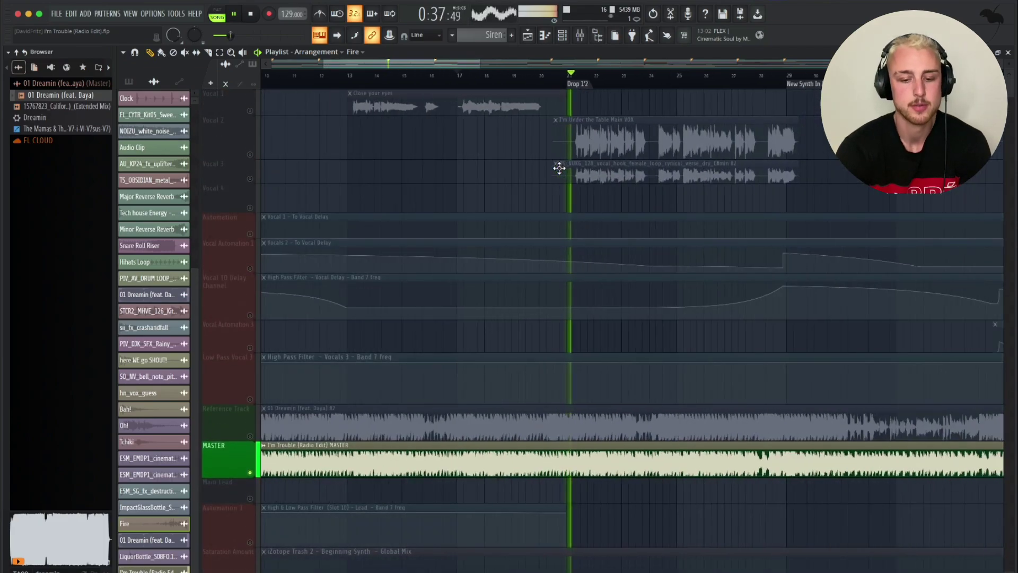
ctrl+scroll(560, 169, down, 4)
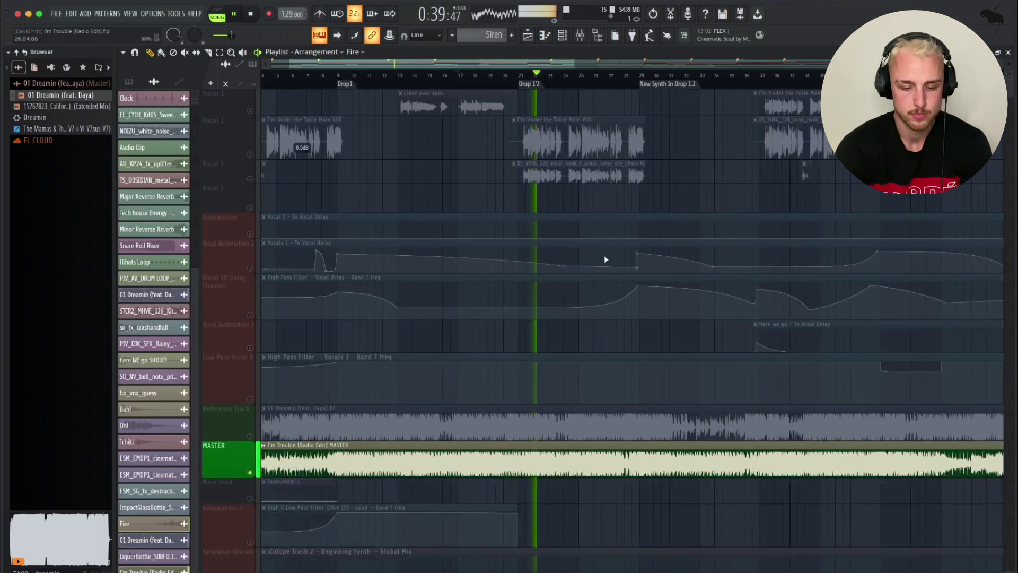
key(space)
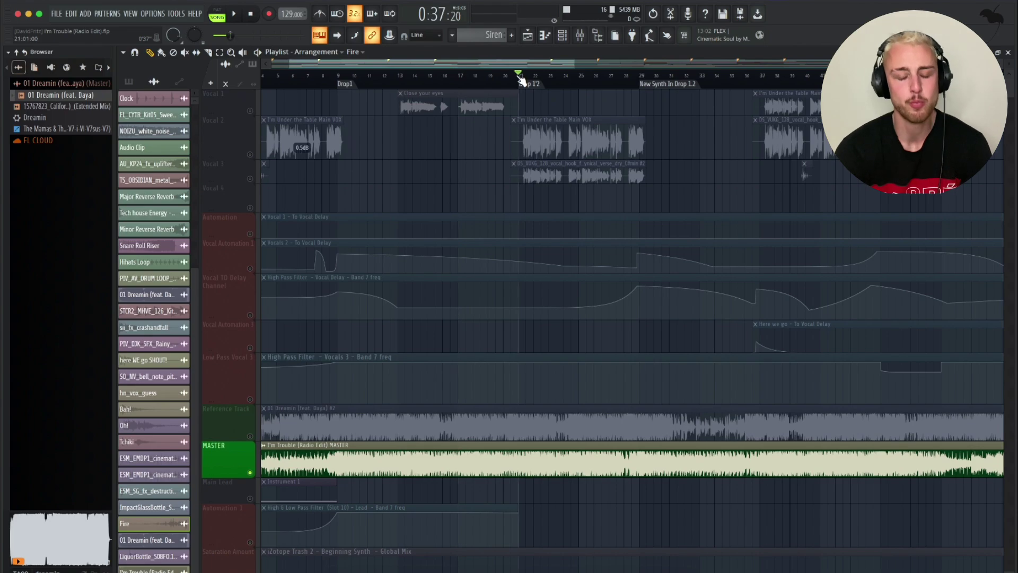
Step: Play the Pluck pattern from Drop 1'2 on its own in the piano roll, and look over its EQ automation
scroll(552, 313, up, 6)
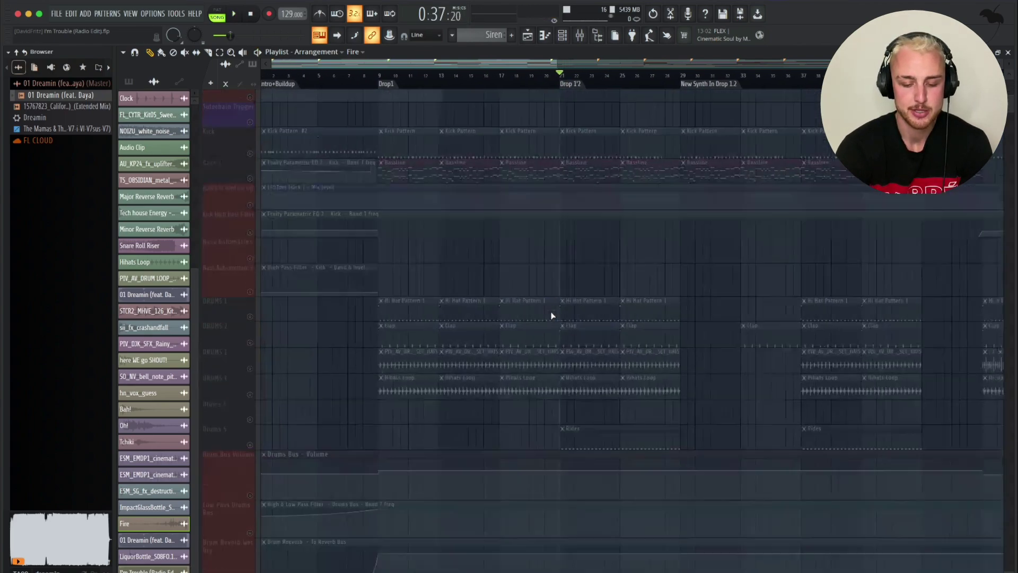
scroll(552, 316, down, 10)
ctrl+scroll(590, 339, up, 3)
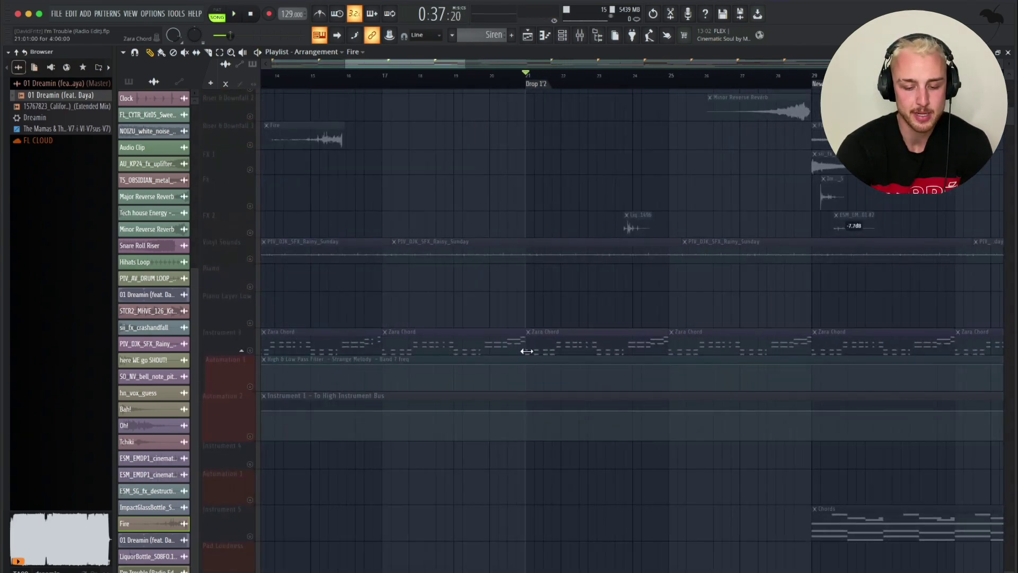
ctrl+scroll(564, 338, up, 2)
scroll(583, 297, down, 2)
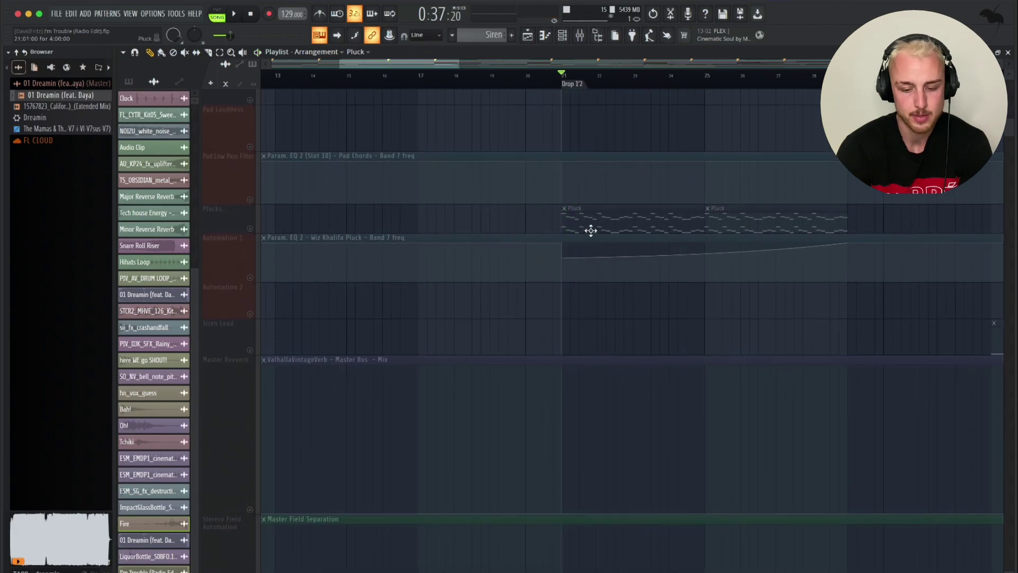
double_click(591, 232)
click(217, 16)
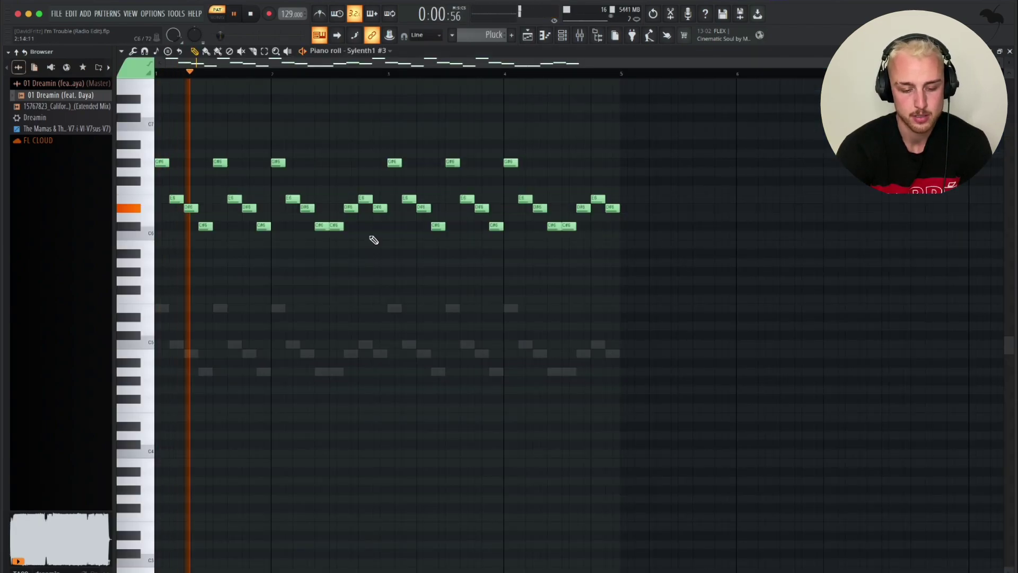
scroll(371, 237, up, 1)
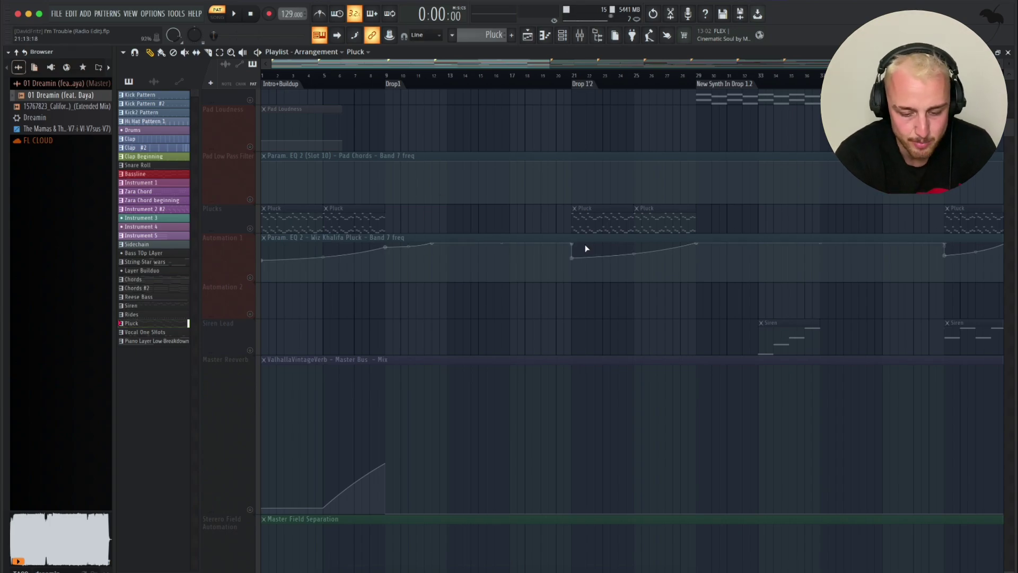
click(255, 275)
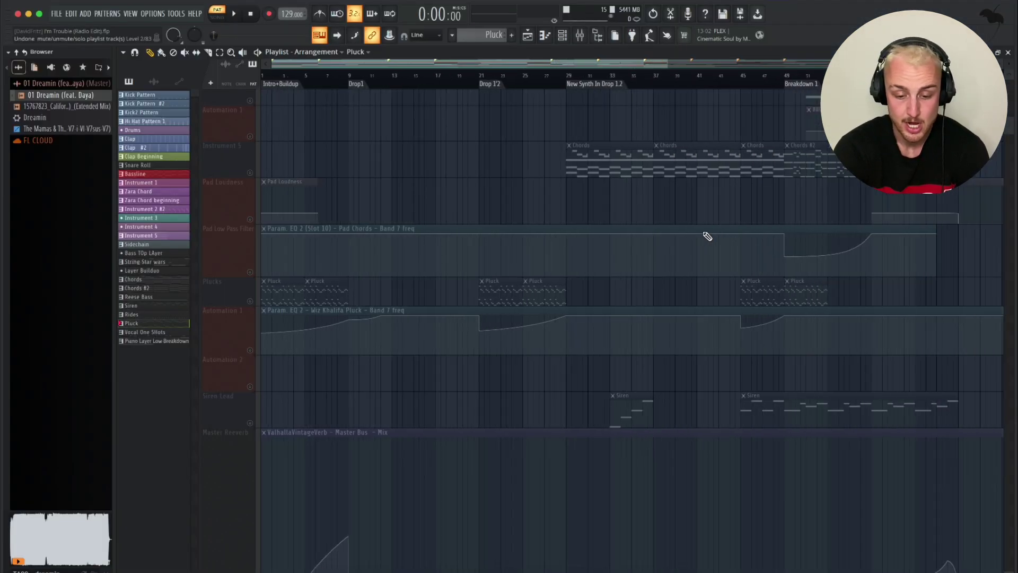
Step: Play the transition into New Synth In Drop 1.2 from bar 26, and check the Minor Reverse Reverb sample's settings
scroll(707, 236, up, 5)
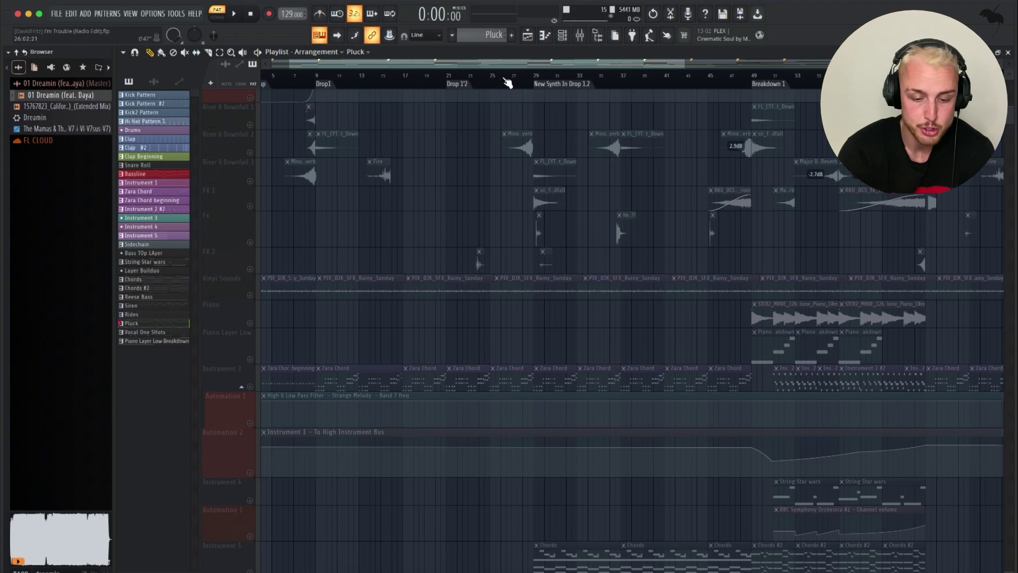
scroll(508, 174, up, 3)
scroll(508, 174, up, 10)
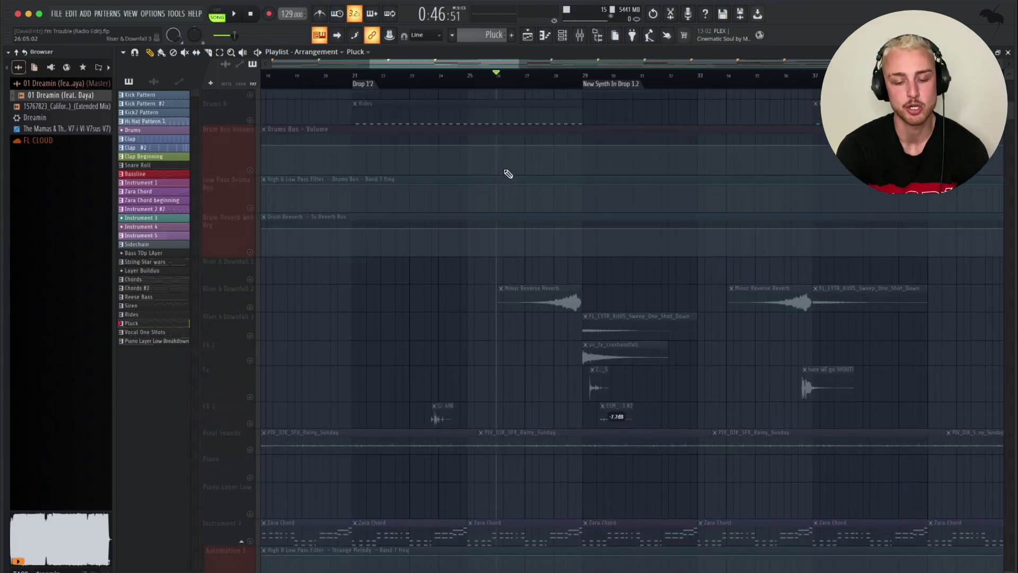
key(space)
scroll(508, 174, down, 5)
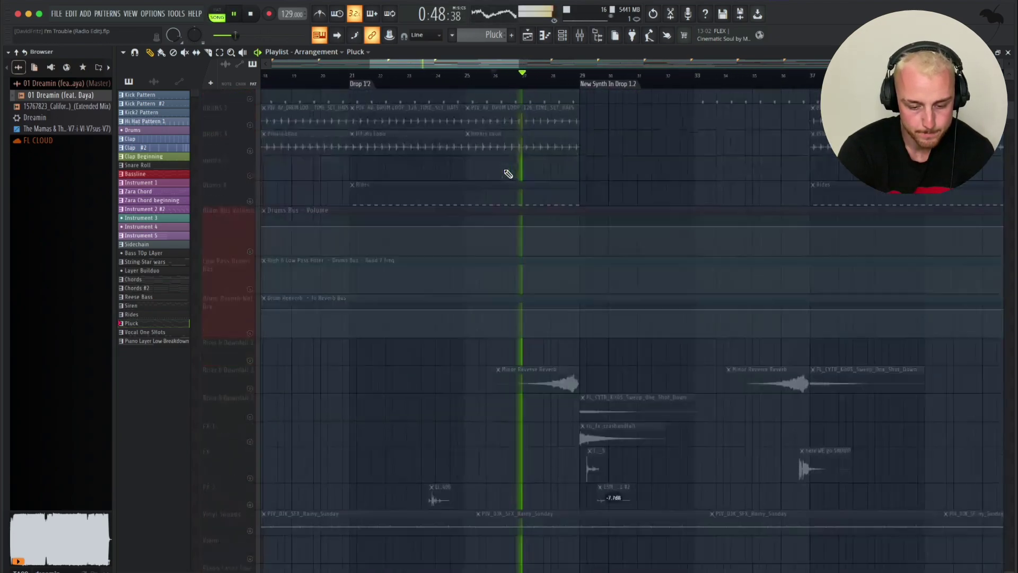
scroll(557, 225, up, 4)
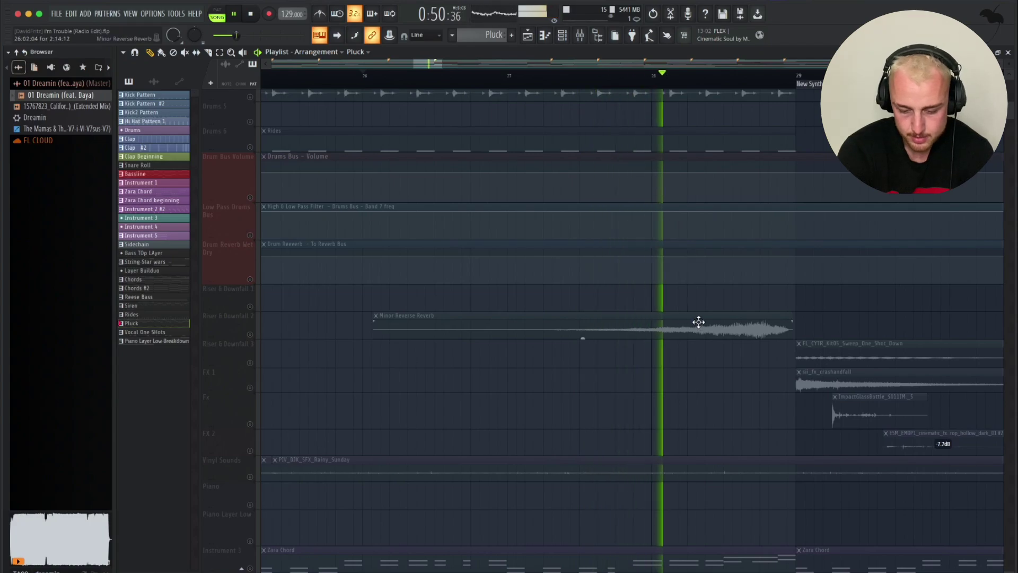
key(space)
double_click(617, 326)
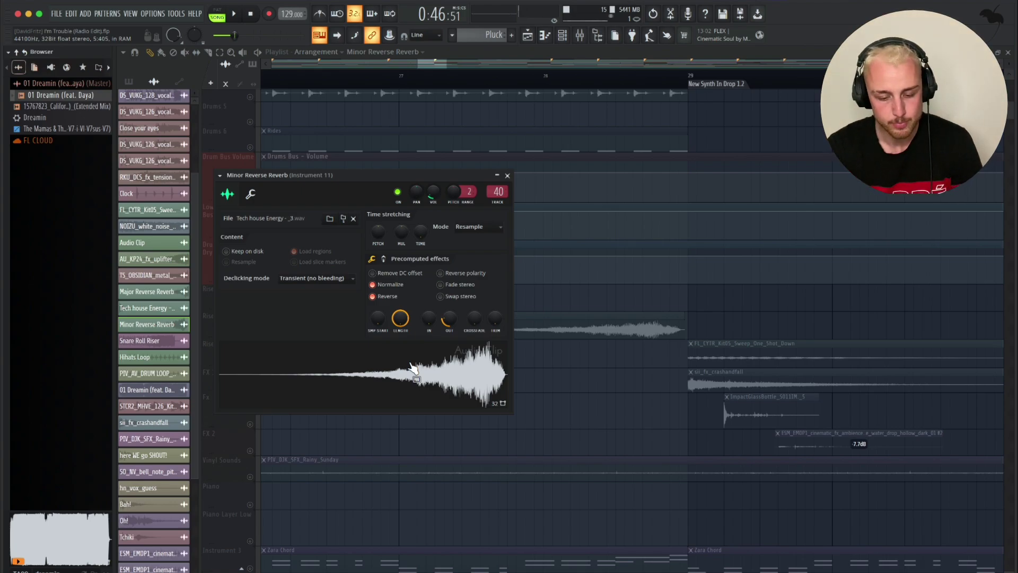
key(Escape)
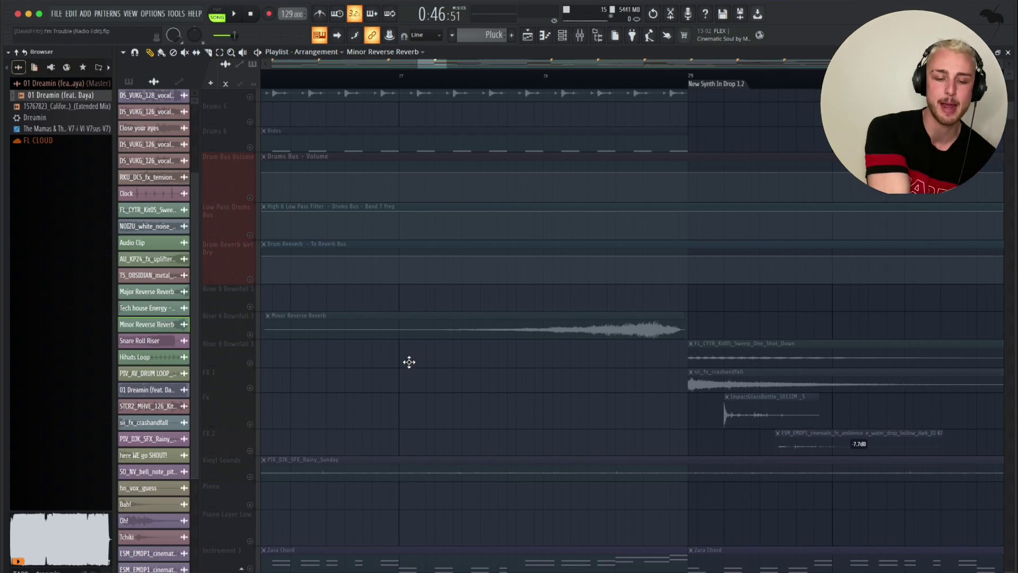
Step: Play back New Synth In Drop 1.2 from bar 29 while looking over its layers, and stop
ctrl+scroll(409, 361, down, 5)
scroll(538, 221, up, 2)
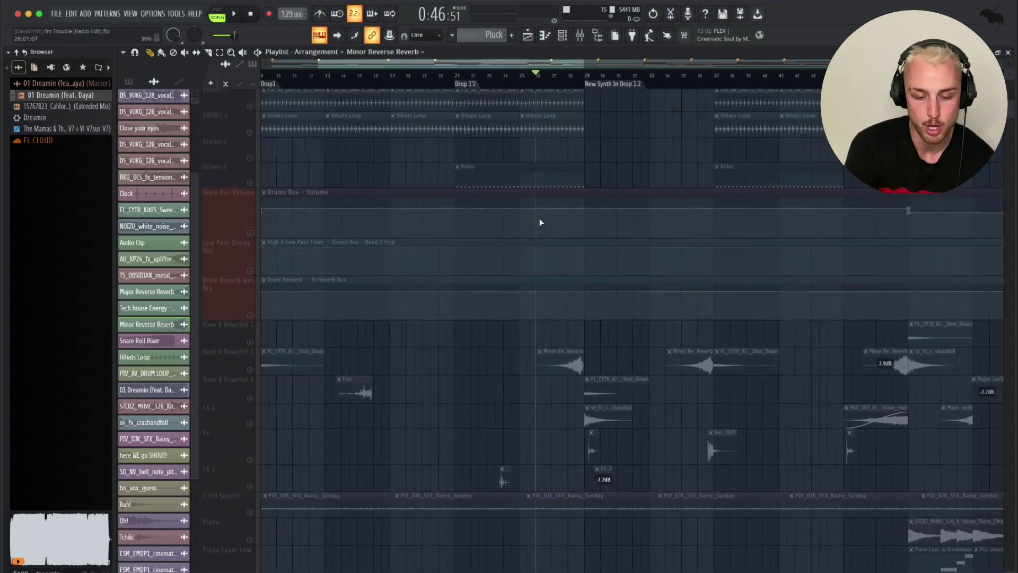
mouse_move(587, 129)
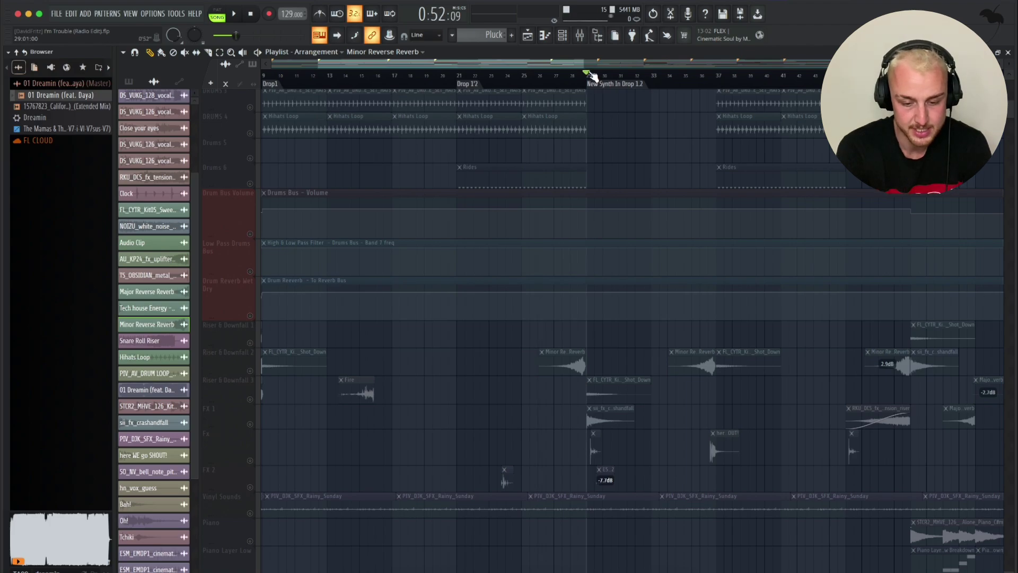
key(space)
scroll(703, 305, up, 10)
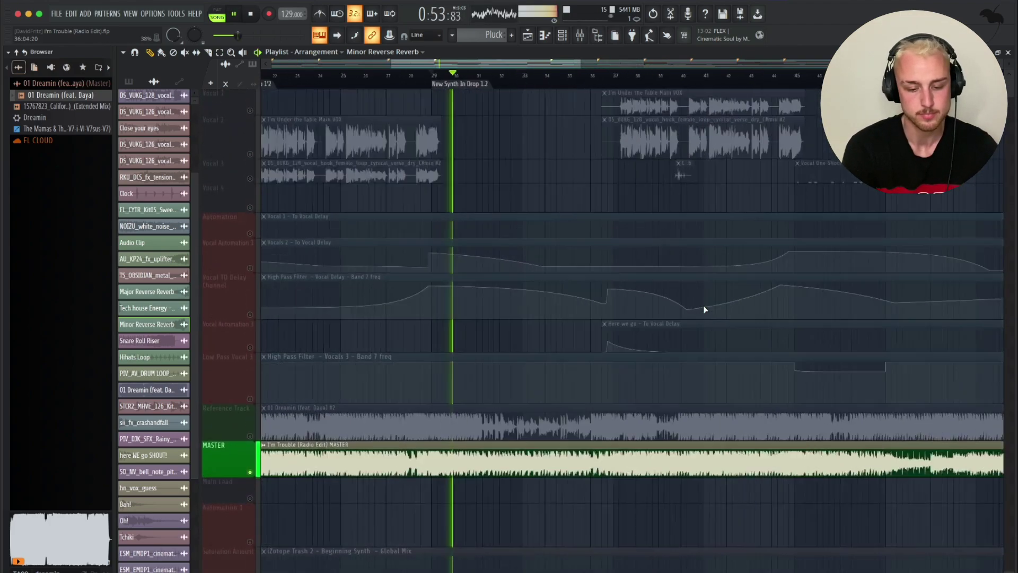
scroll(703, 305, down, 8)
ctrl+scroll(703, 305, up, 3)
scroll(703, 305, up, 4)
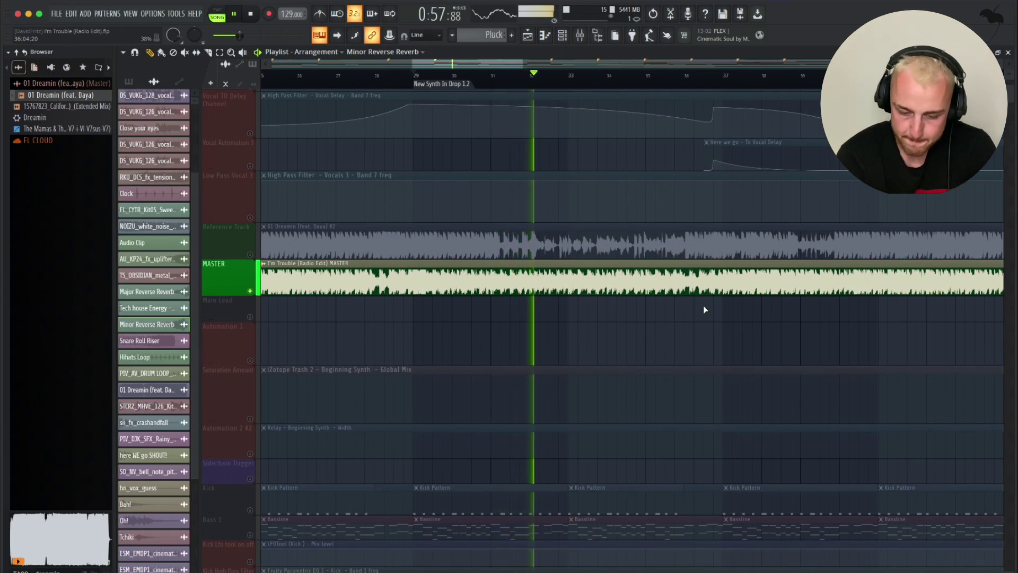
key(space)
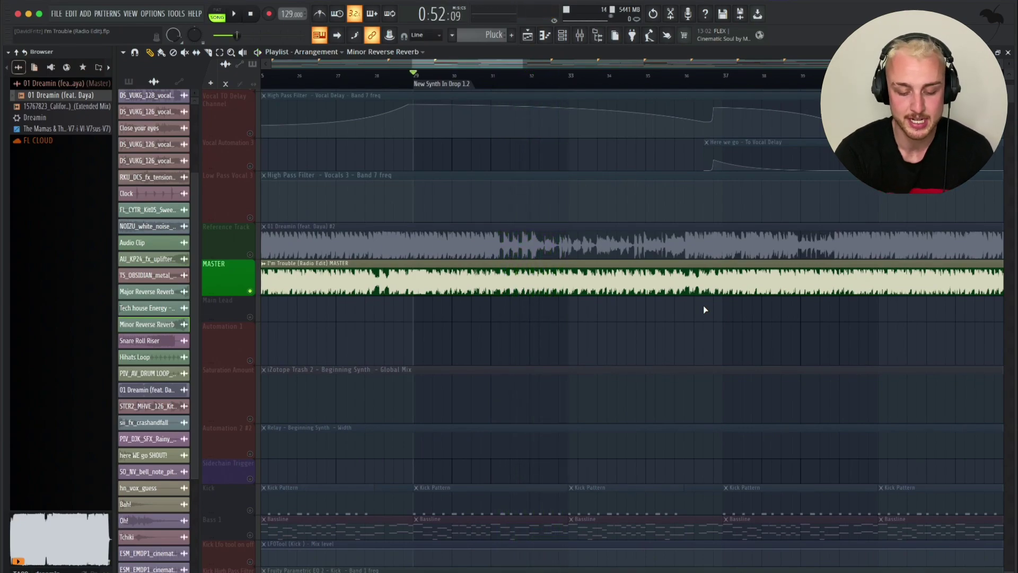
Step: Play back from bar 33, where the claps come in, examine the chord and drum layers up to bar 37, and stop
scroll(703, 305, down, 5)
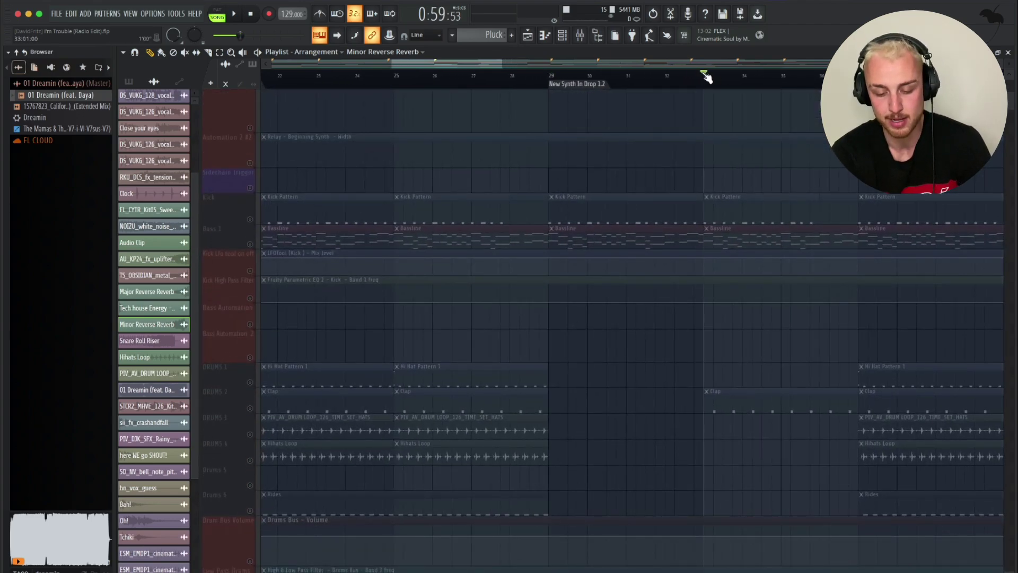
key(space)
scroll(739, 166, up, 5)
scroll(738, 166, down, 4)
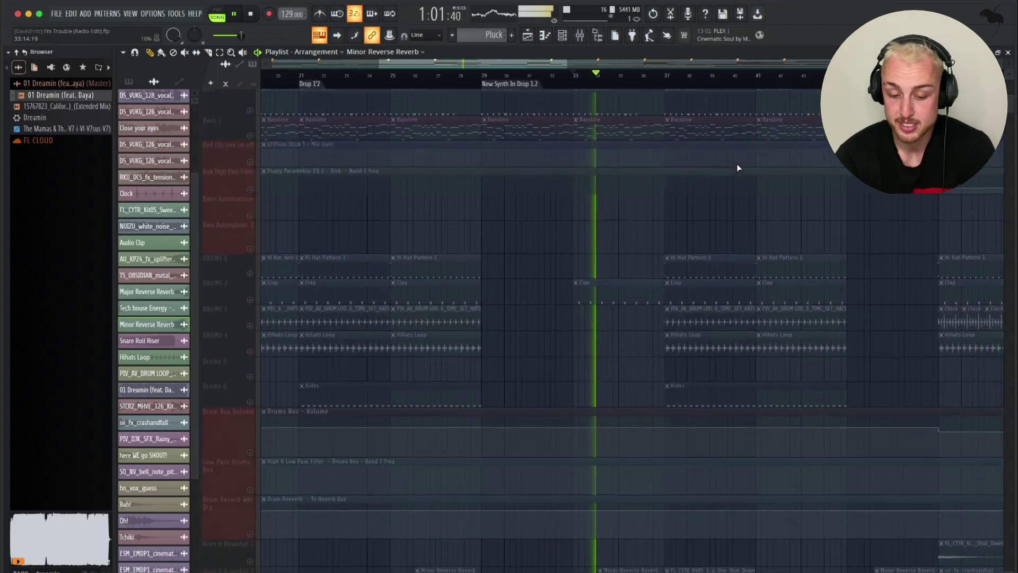
scroll(738, 168, up, 5)
scroll(738, 167, down, 1)
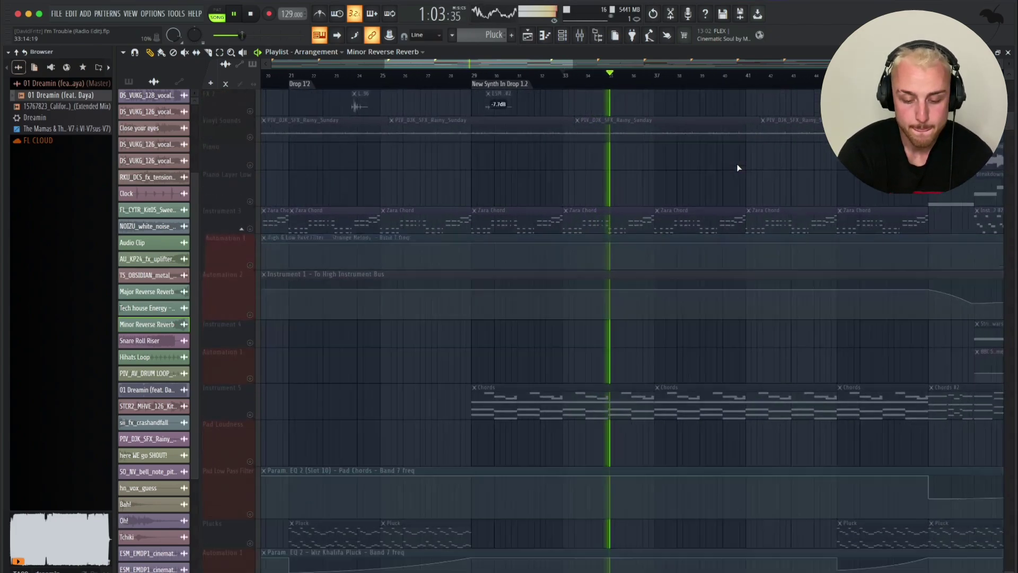
scroll(738, 168, down, 5)
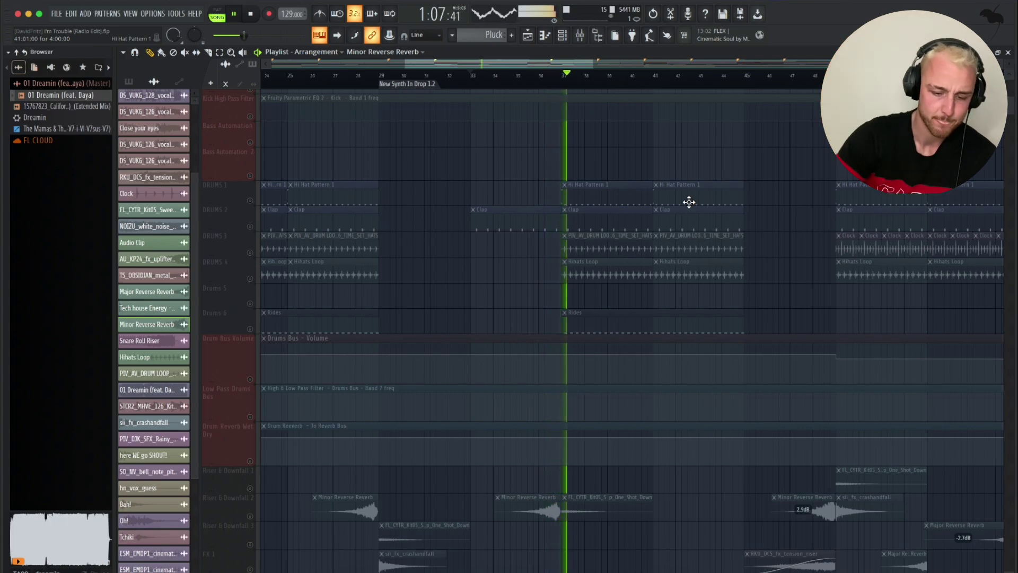
scroll(689, 202, up, 3)
key(space)
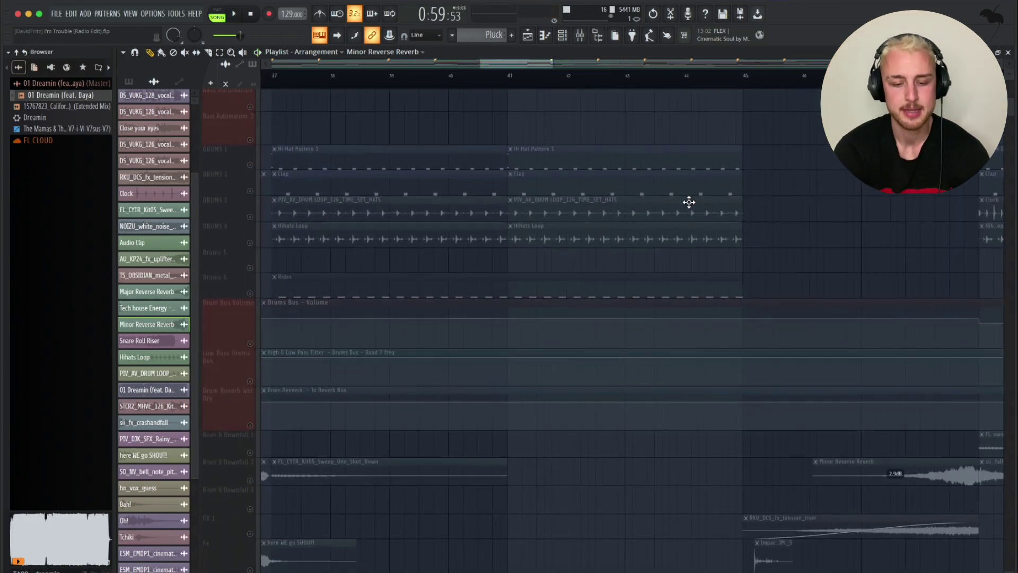
Step: Examine the drum layers from bar 37, open the Rides pattern, and play the section through the LiquorBottle sample near bar 40
scroll(689, 202, up, 3)
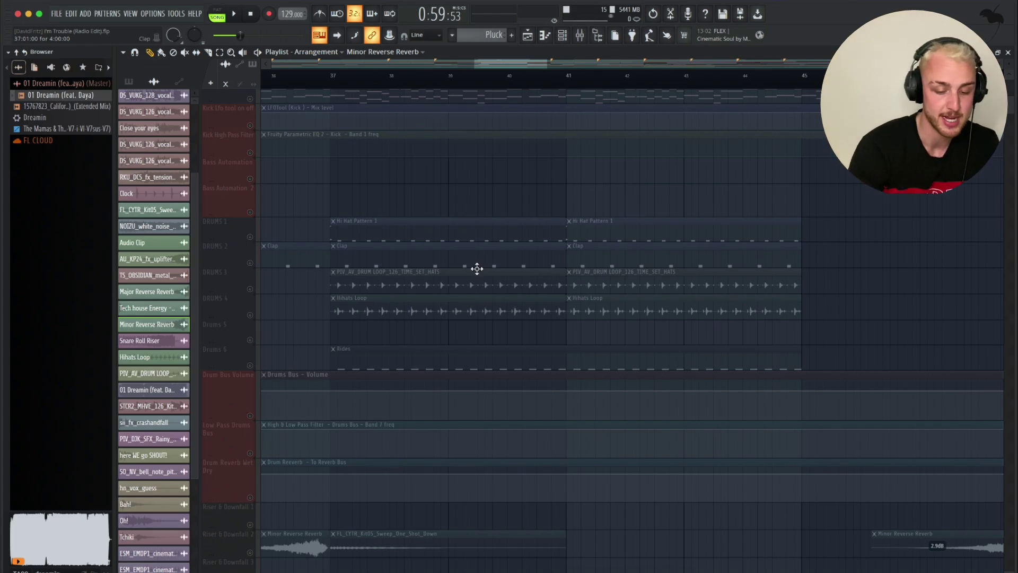
double_click(352, 361)
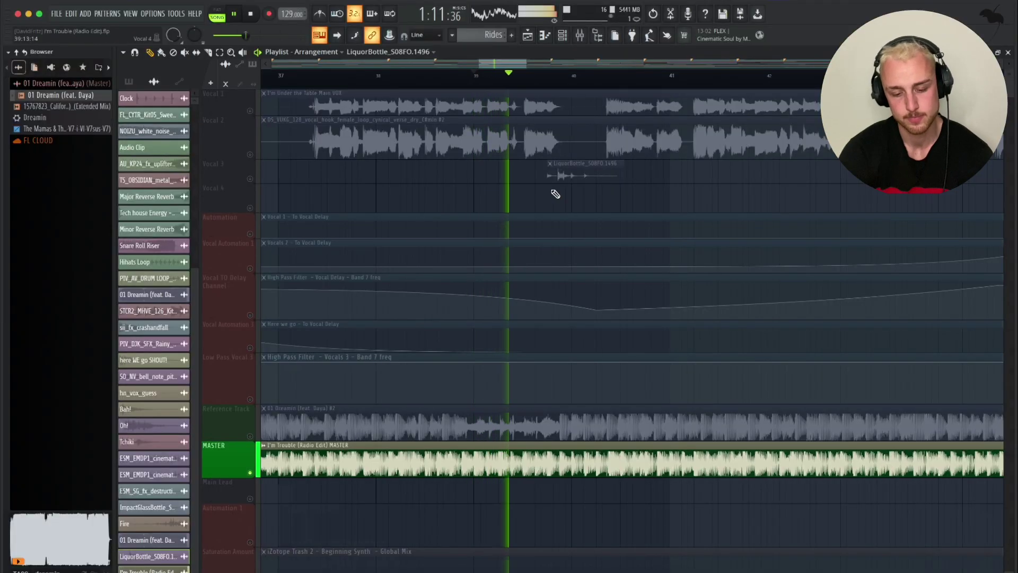
scroll(555, 194, down, 3)
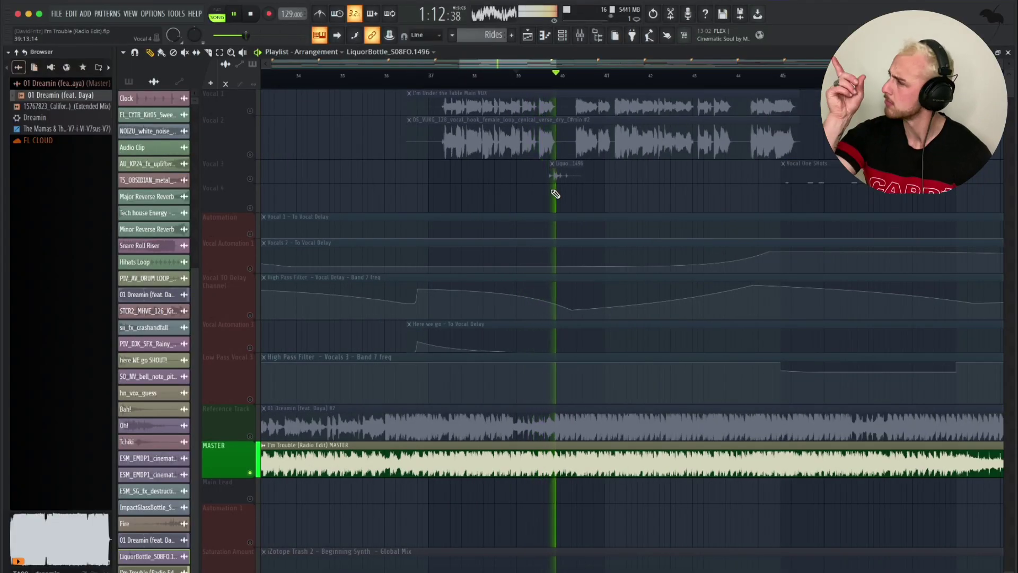
scroll(666, 186, down, 3)
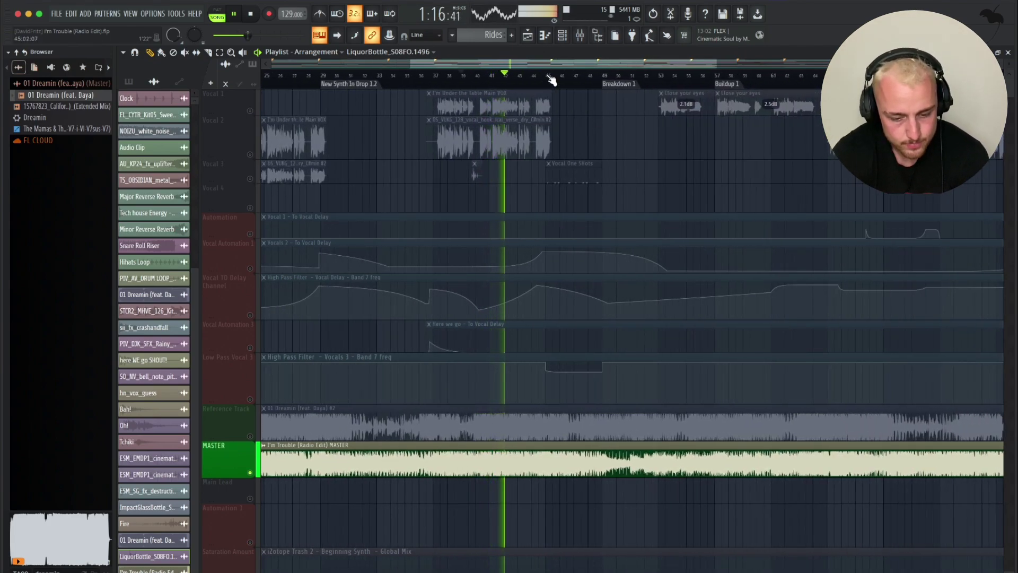
Step: Continue playback past bar 45 while looking over the Vocal One Shots, Pluck, Siren and automation tracks, and return playback to bar 45
scroll(546, 142, up, 2)
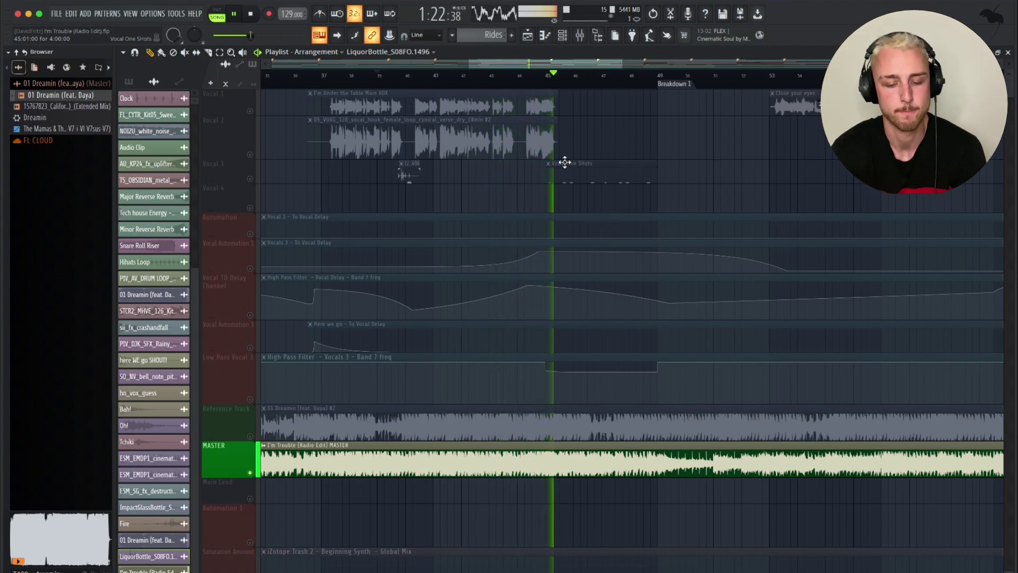
scroll(564, 162, down, 2)
scroll(565, 163, down, 8)
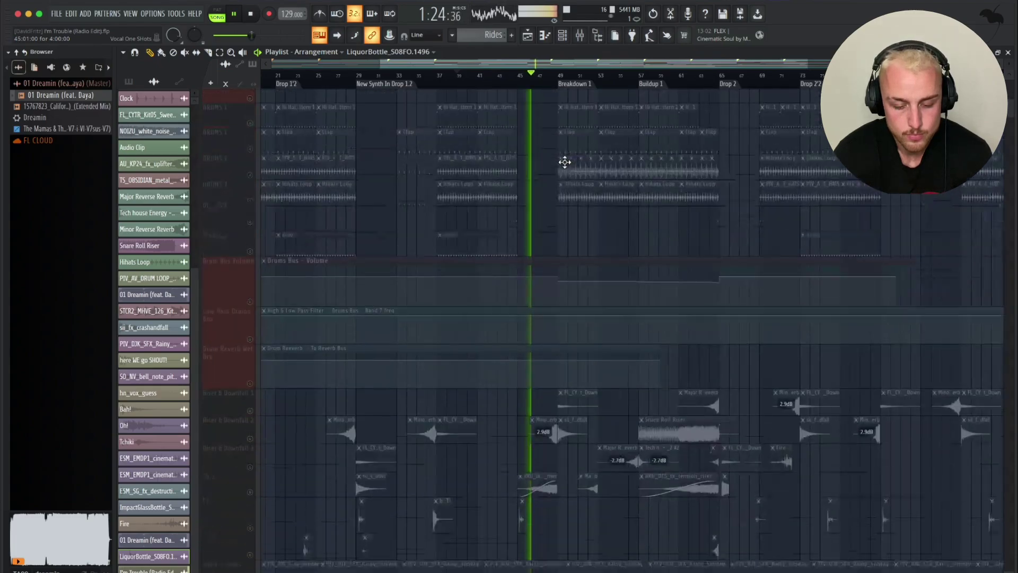
scroll(564, 162, down, 10)
scroll(564, 161, up, 2)
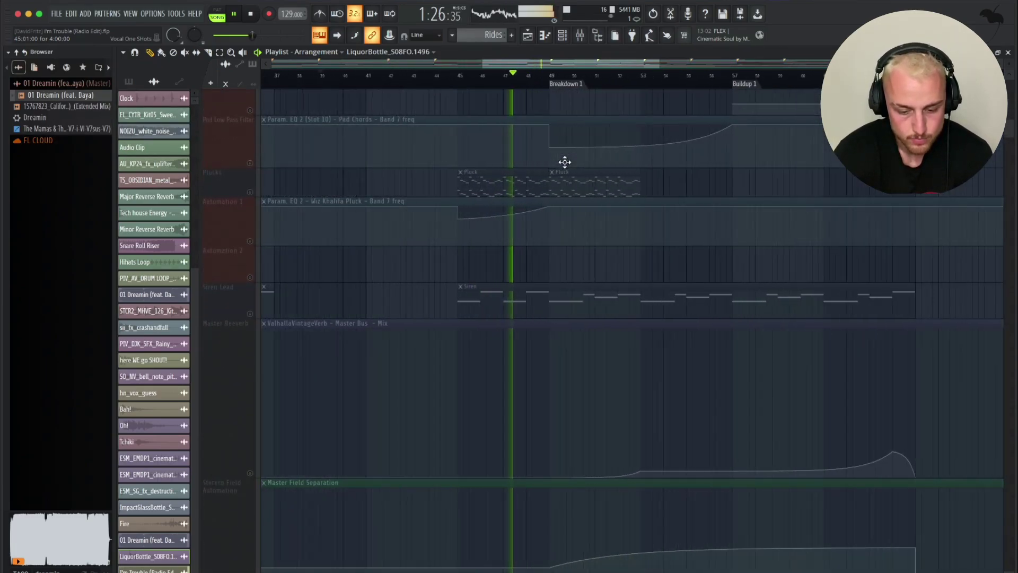
scroll(565, 162, up, 12)
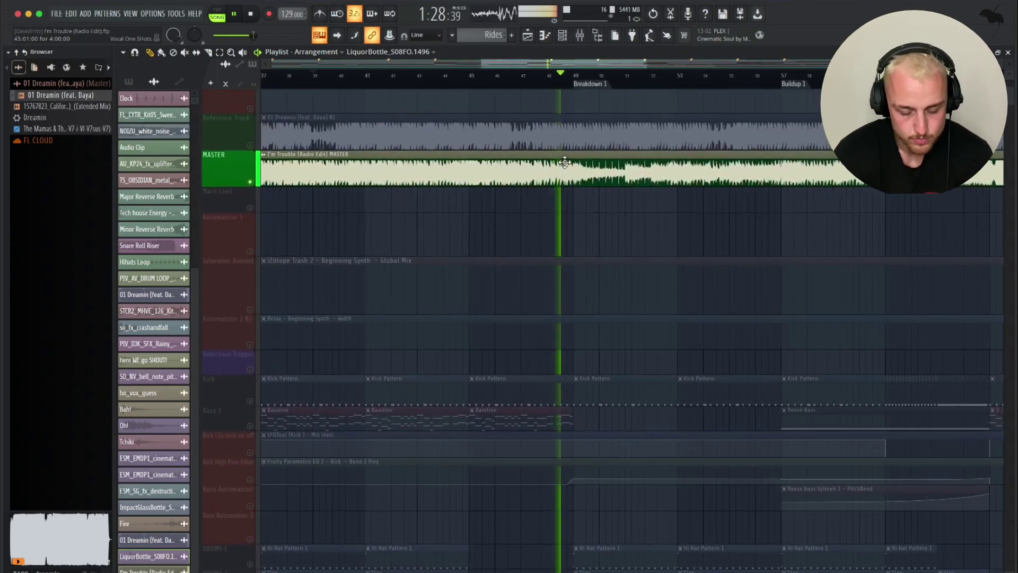
scroll(565, 163, up, 12)
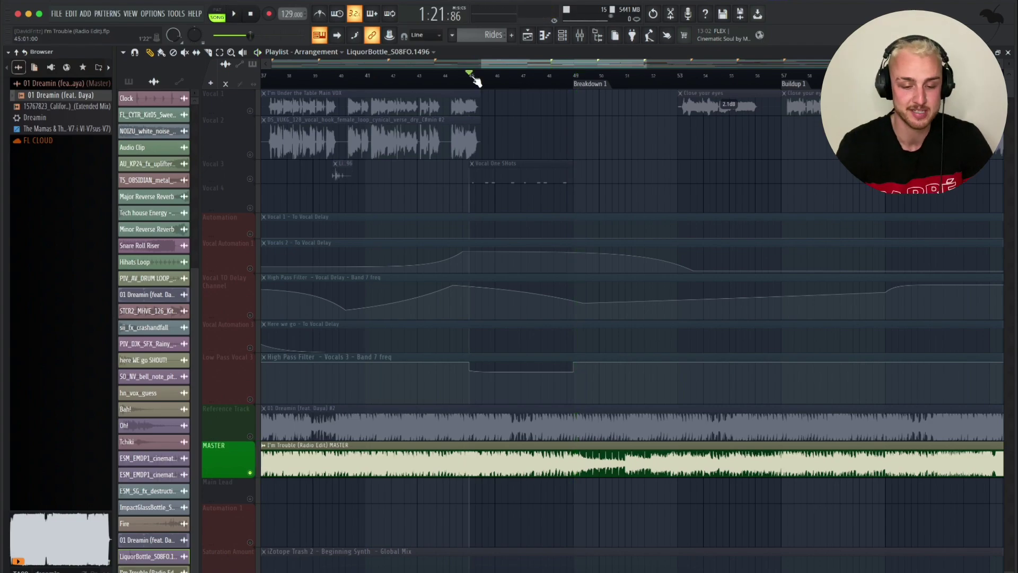
Step: Examine the tension riser, reverse reverb and chord layers between bar 45 and Breakdown 1, play from bar 45, and stop
scroll(496, 95, up, 3)
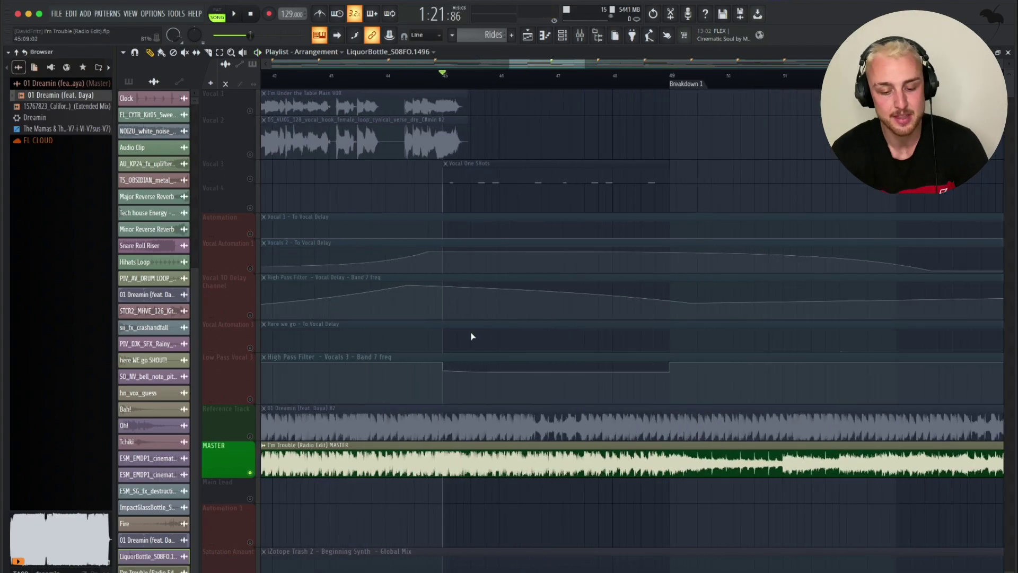
scroll(472, 337, down, 15)
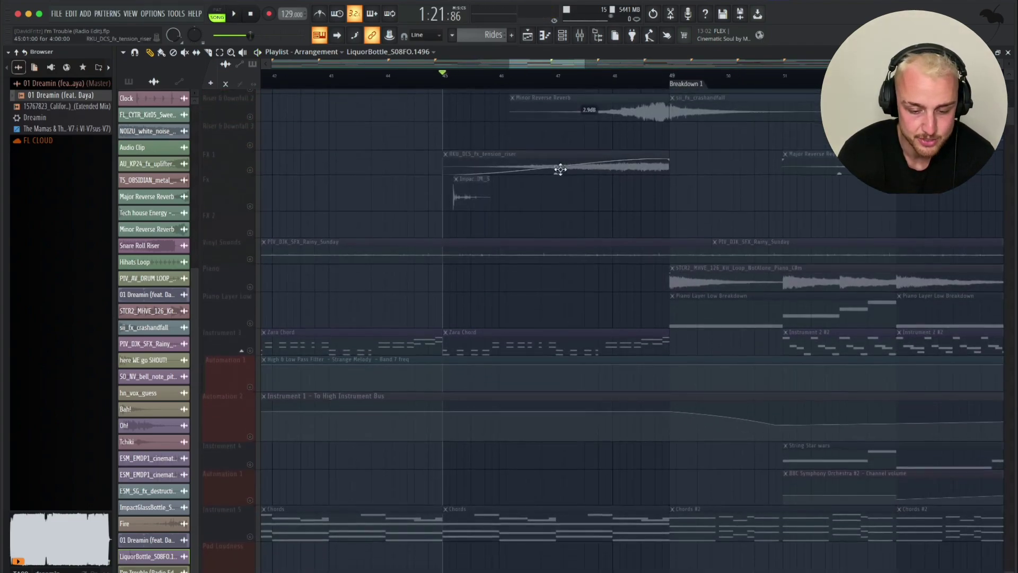
scroll(578, 164, up, 15)
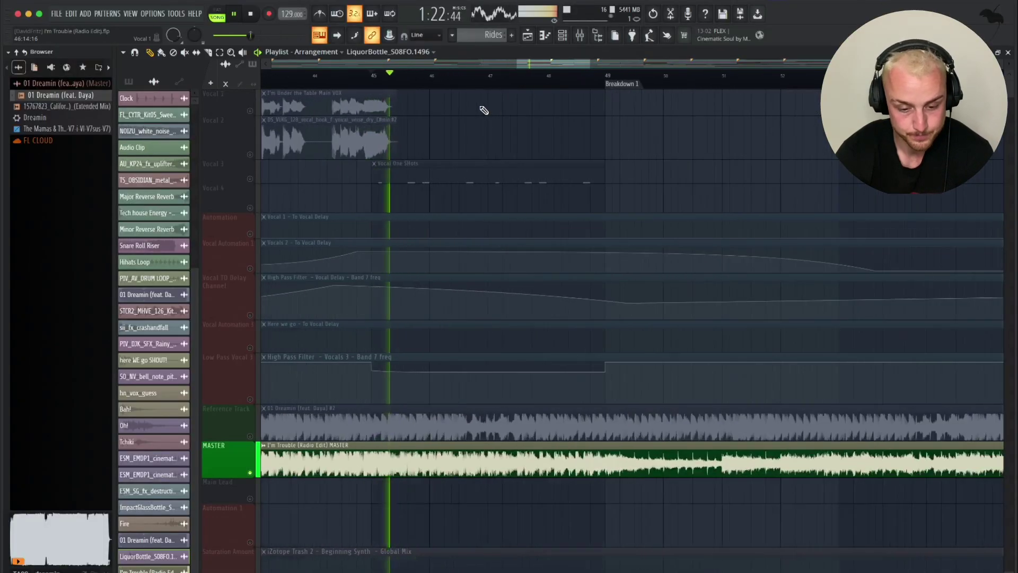
scroll(580, 120, down, 4)
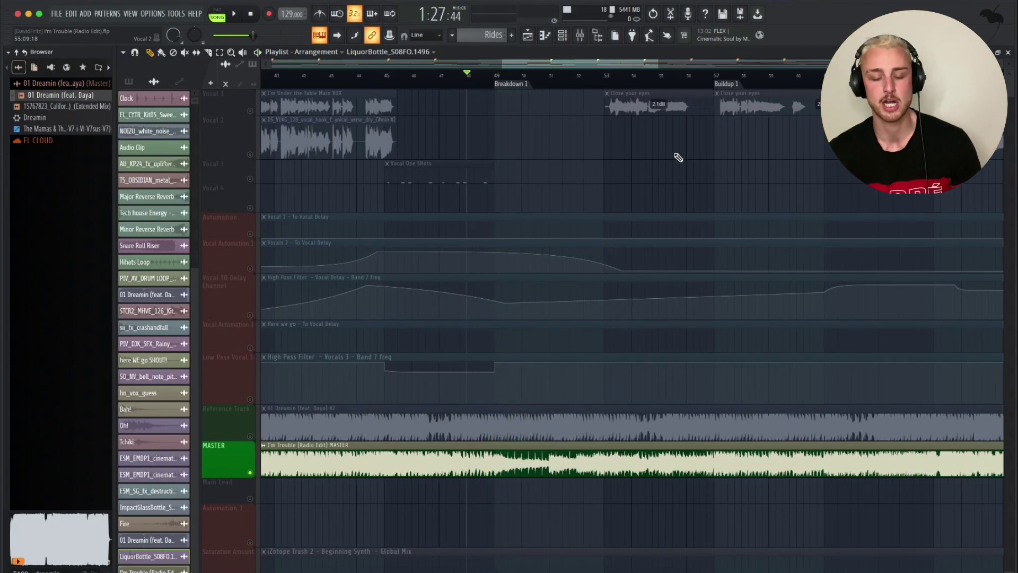
Step: Play Breakdown 1 from bar 49 while looking over its drum, effect, chord and pluck layers
scroll(679, 157, down, 3)
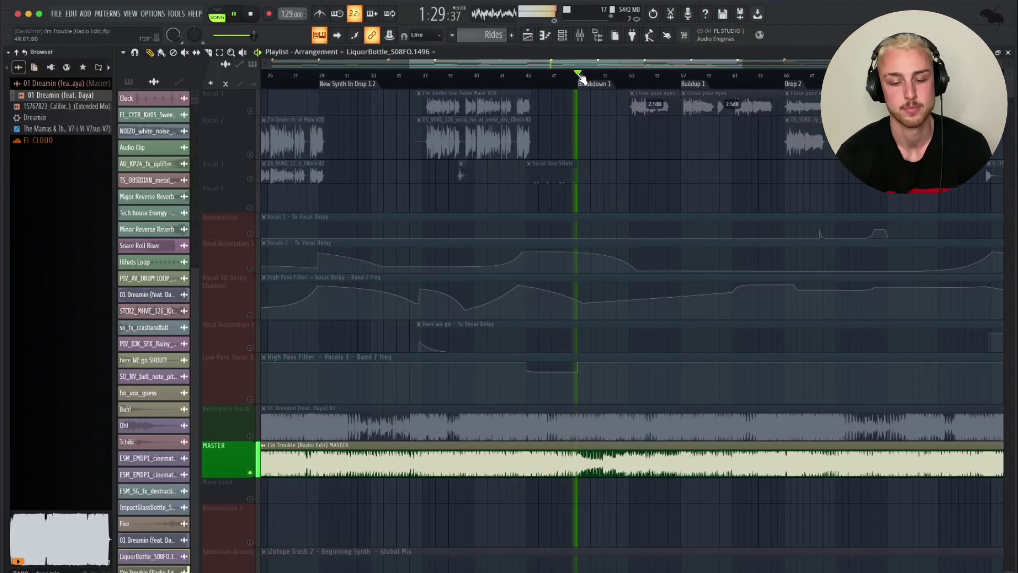
scroll(513, 423, down, 10)
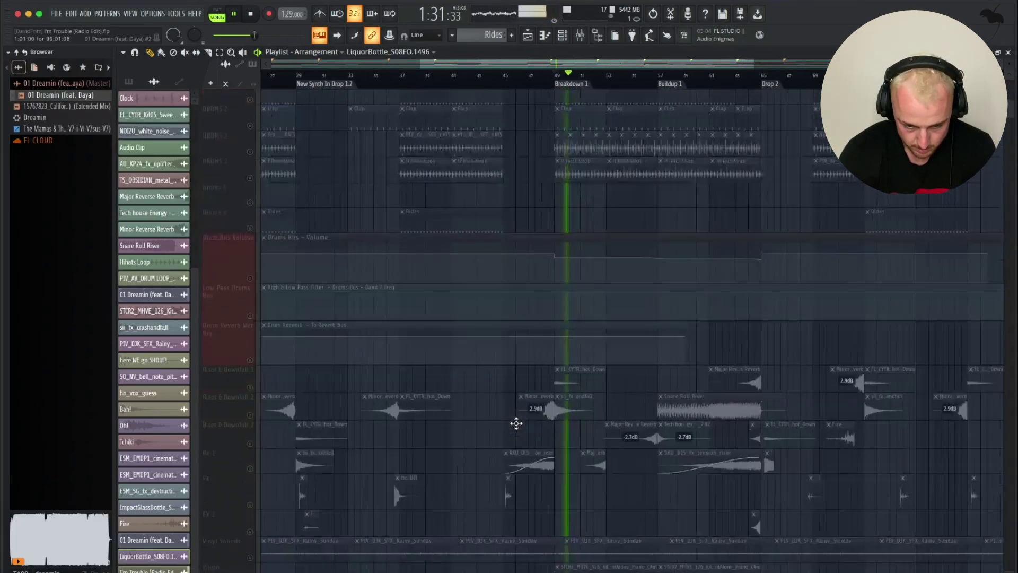
scroll(597, 280, up, 5)
scroll(595, 279, down, 5)
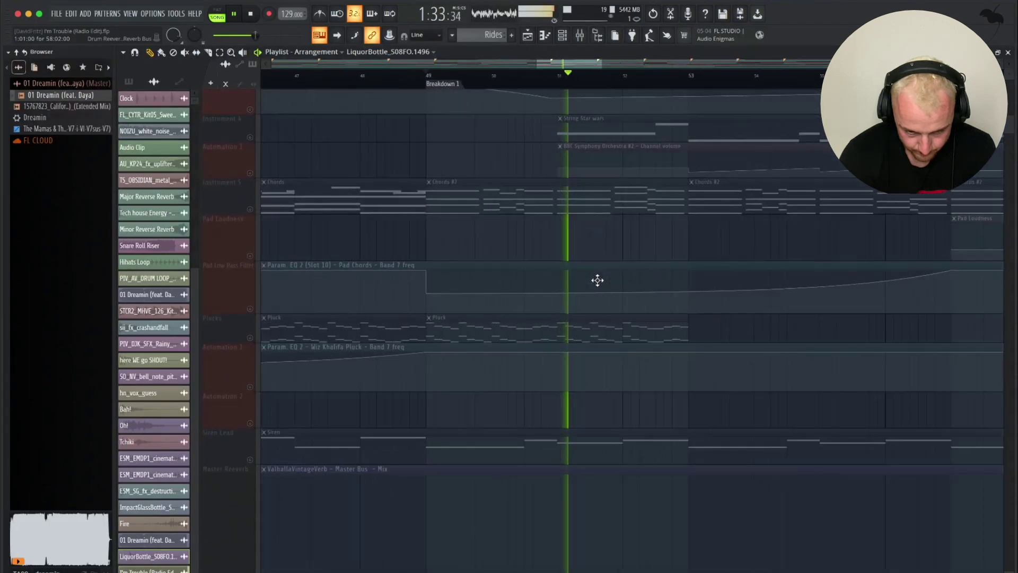
Step: View the notes of the Chords #2 pattern from Breakdown 1 in the piano roll, and return to the playlist
click(562, 198)
double_click(562, 198)
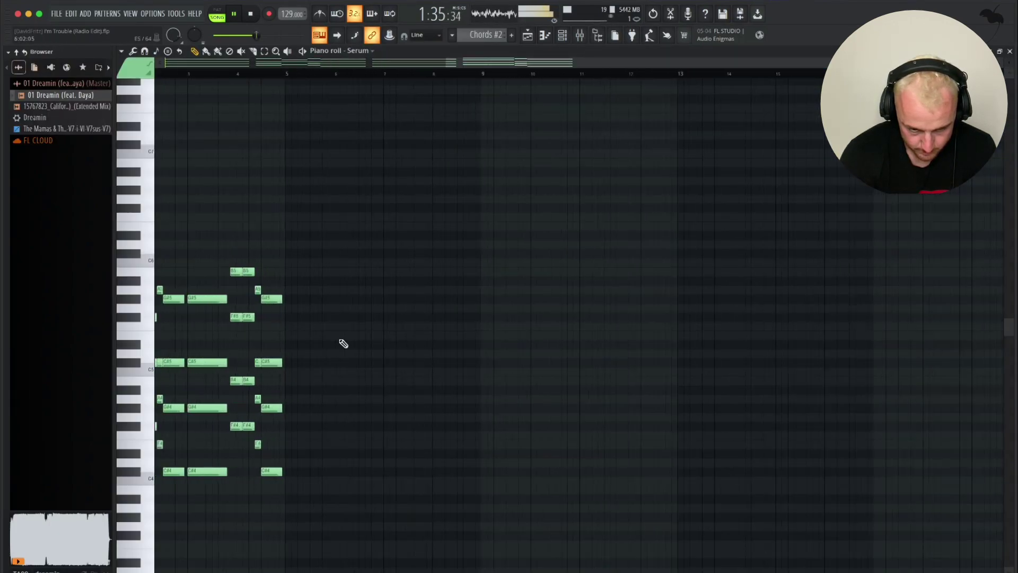
scroll(341, 340, up, 3)
key(F7)
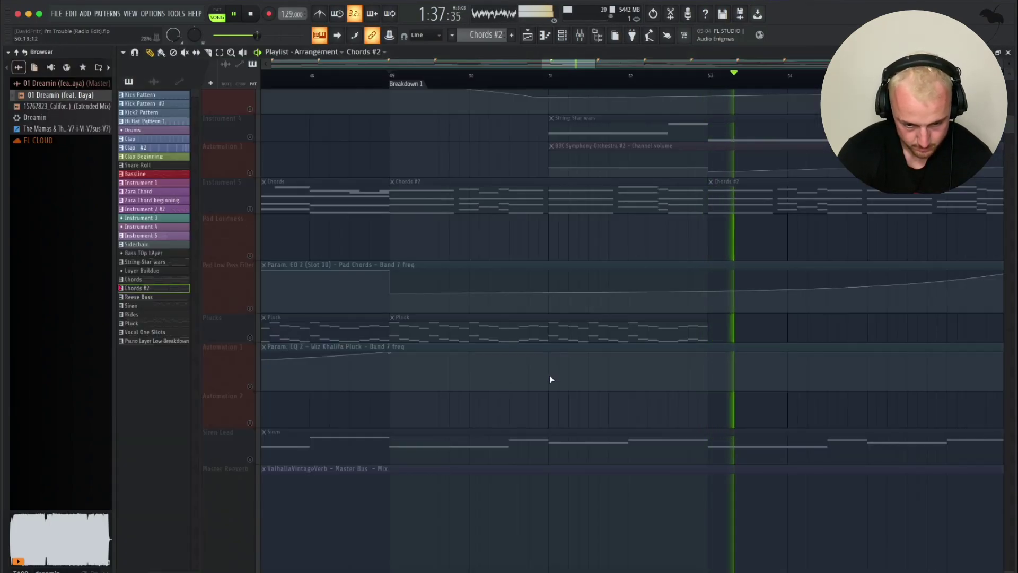
Step: Keep playing through the Close your eyes vocals and Buildup 1 into Drop 2, looking over the bass, drum and automation layers
scroll(577, 371, down, 5)
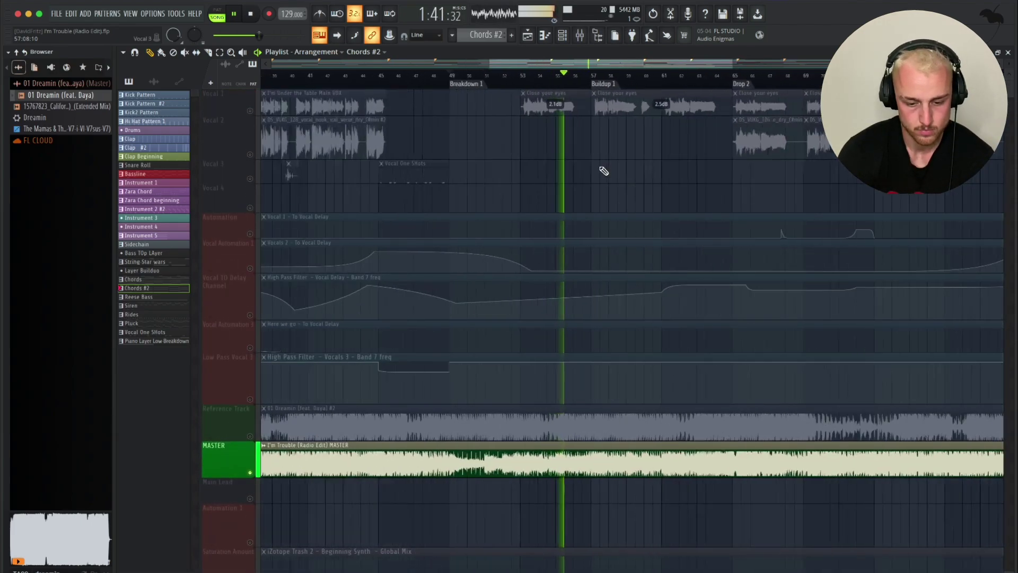
scroll(603, 171, down, 5)
scroll(604, 170, up, 5)
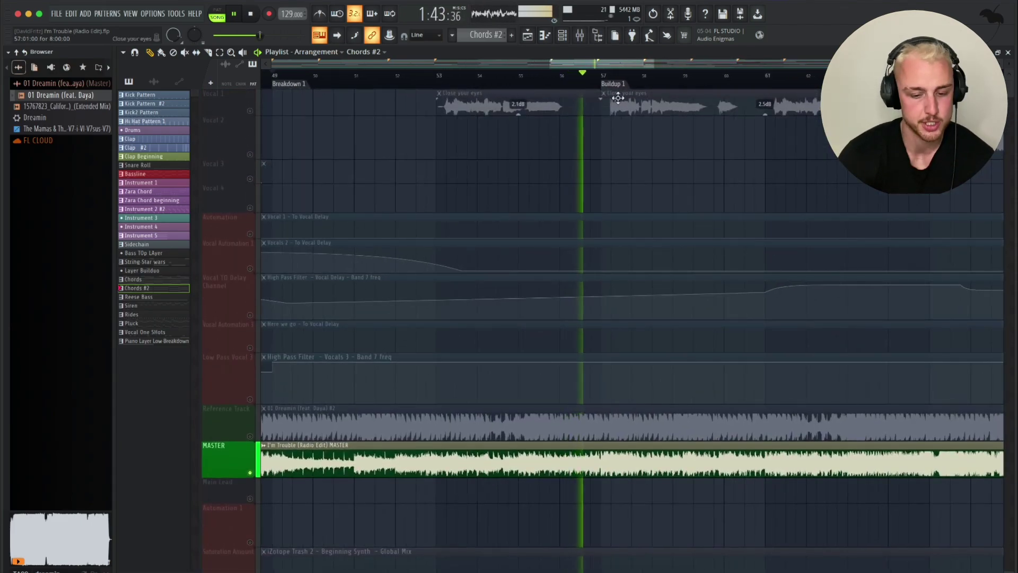
scroll(600, 162, down, 5)
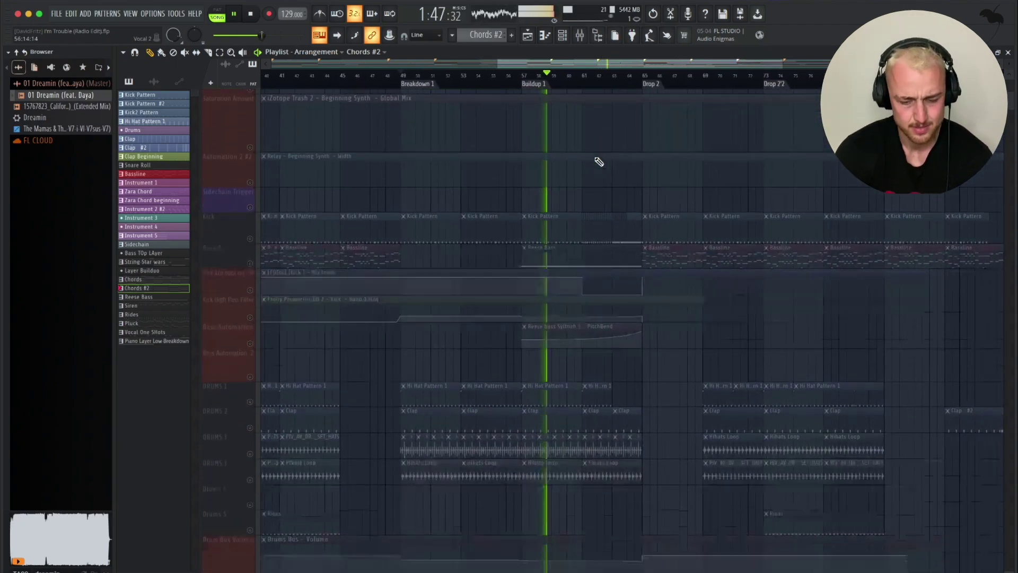
scroll(600, 162, up, 5)
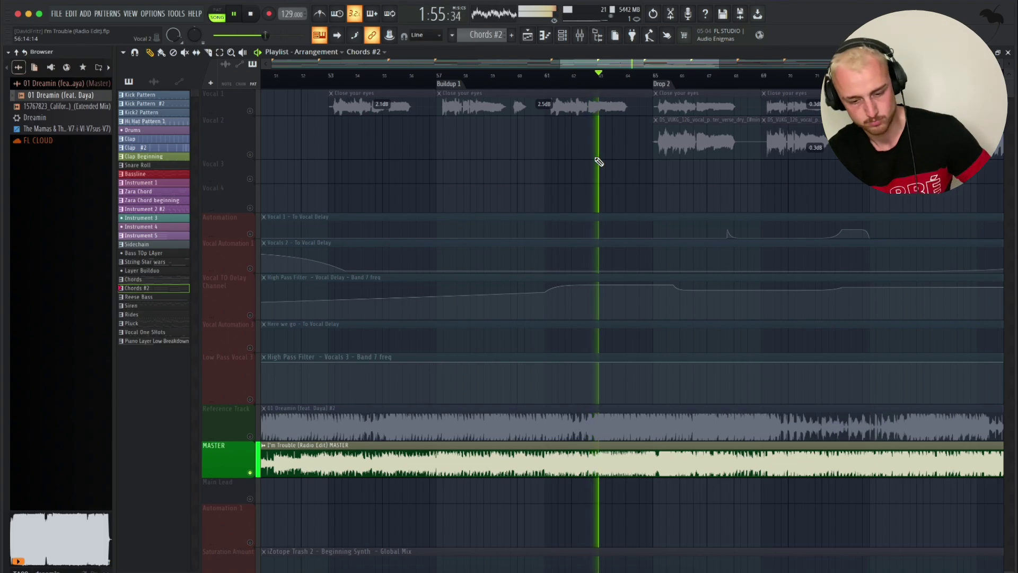
scroll(667, 174, down, 5)
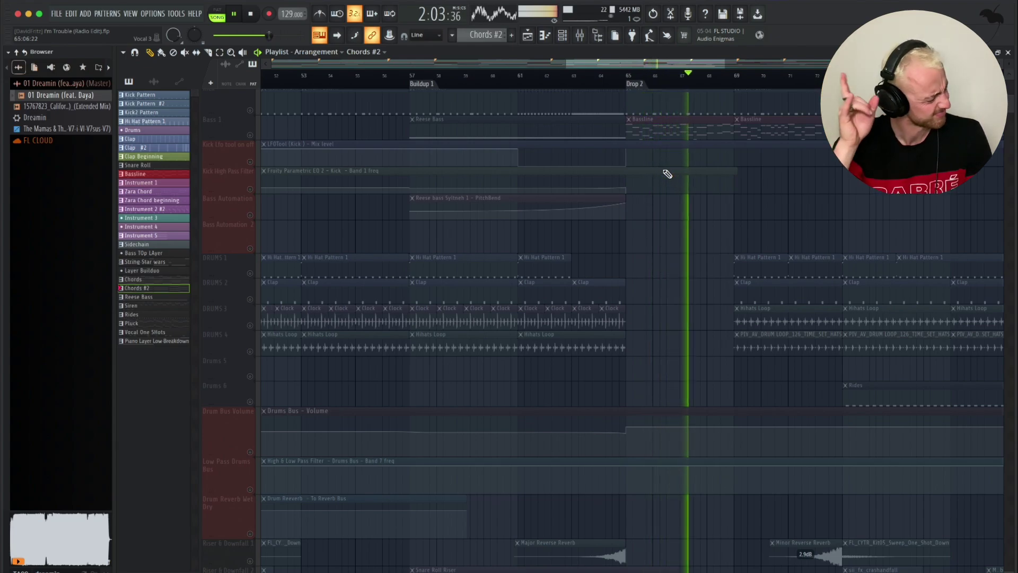
Step: Stop playback and examine the layers of Breakdown 1 and Buildup 1, from kick and clock drums to piano, strings and chords
scroll(750, 159, up, 3)
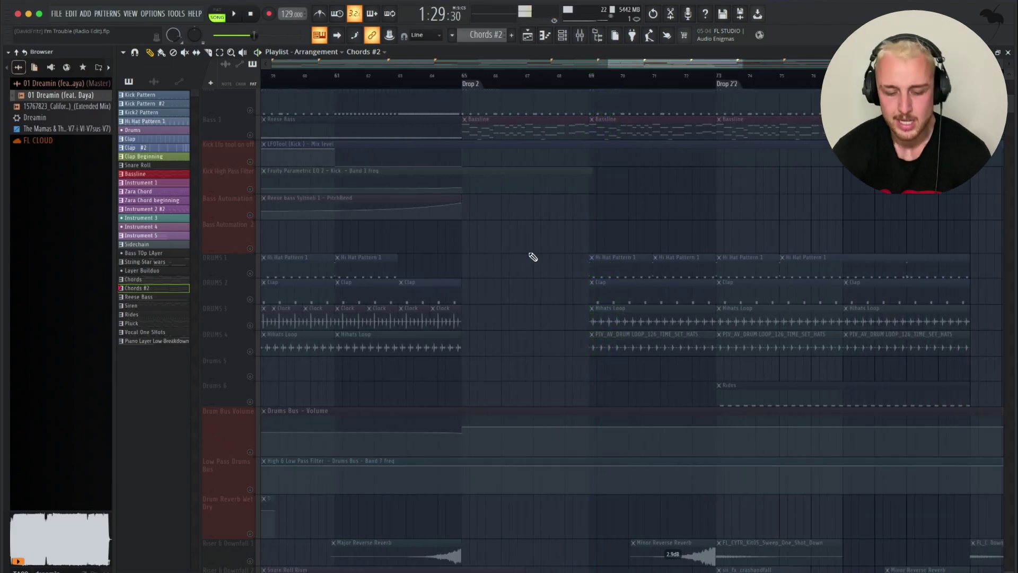
scroll(533, 256, up, 5)
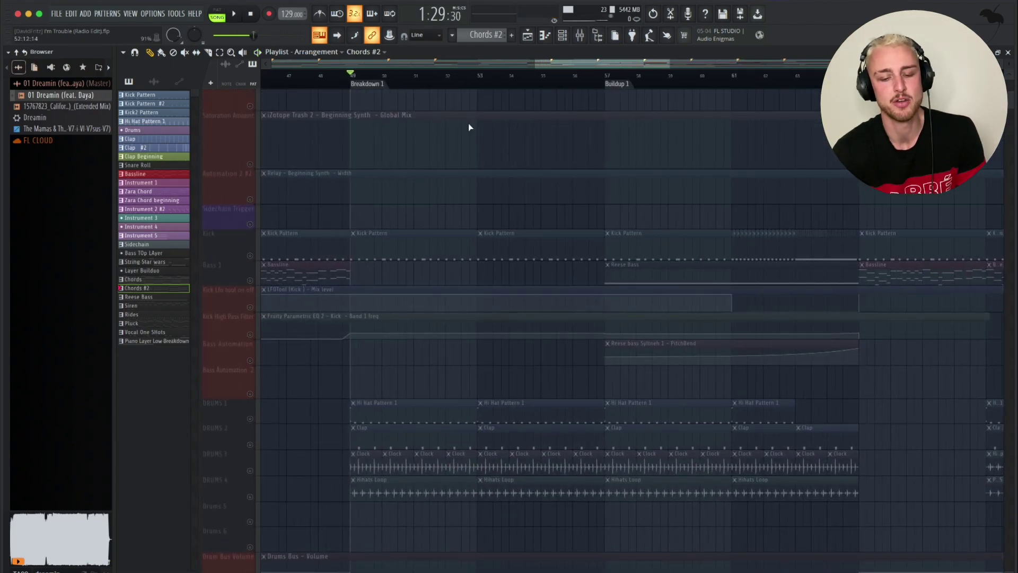
scroll(495, 355, down, 10)
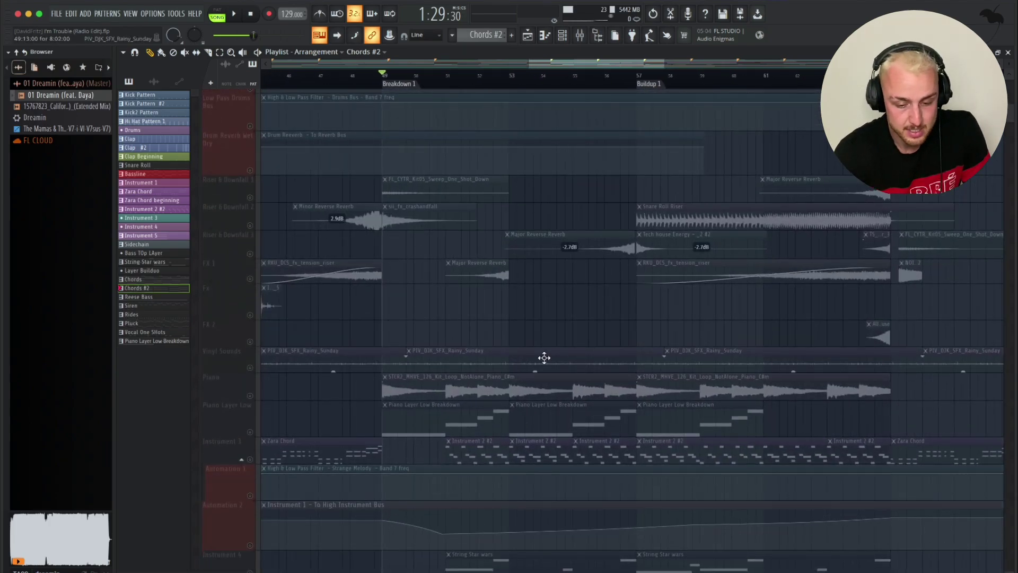
scroll(542, 357, up, 5)
scroll(552, 447, down, 7)
scroll(555, 448, down, 5)
scroll(555, 448, up, 3)
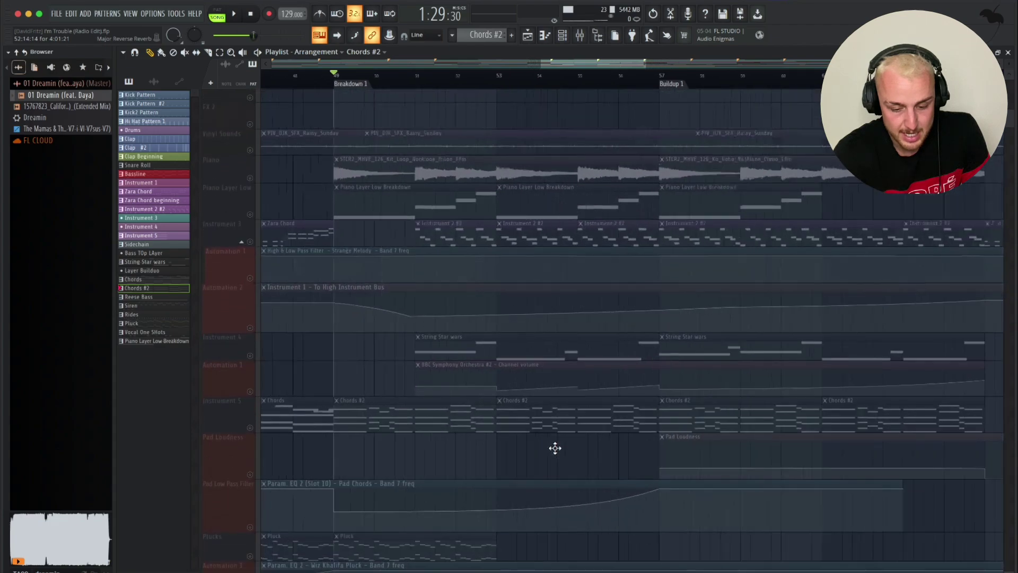
Step: Play the String Star wars pattern on its own in the piano roll, and return to the playlist arrangement
click(248, 391)
scroll(456, 388, up, 2)
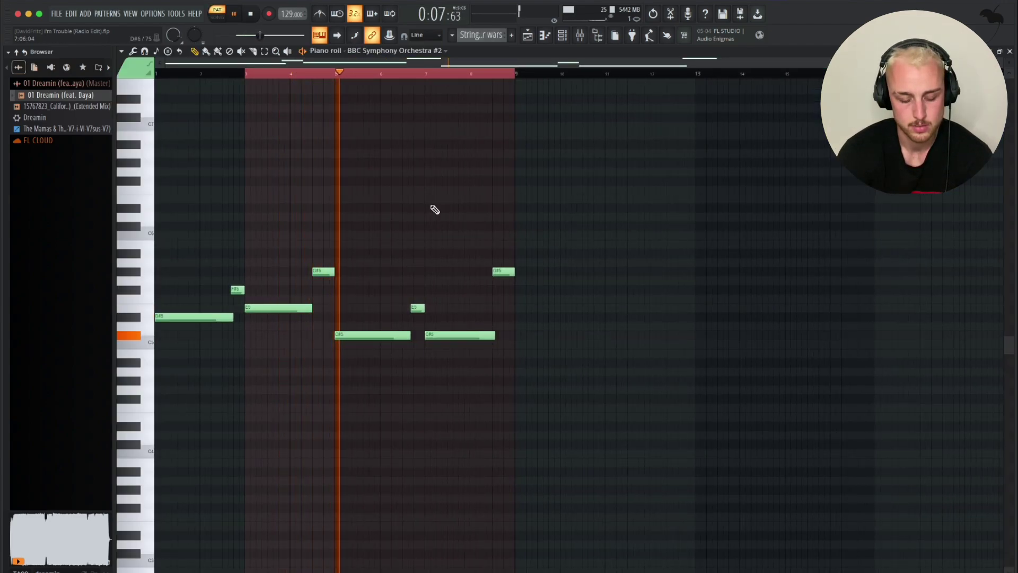
key(F5)
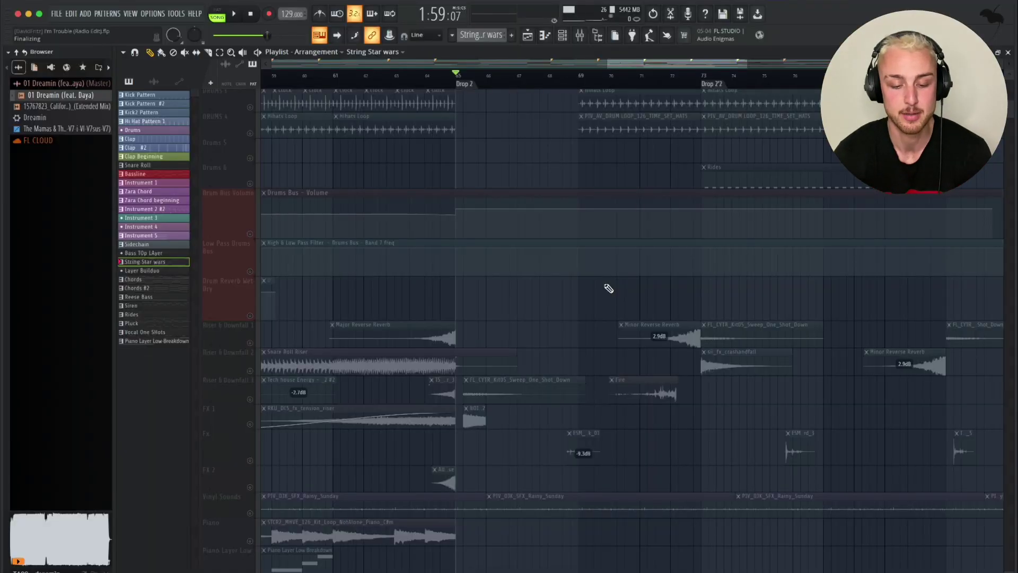
Step: Play Drop 2 from bar 65 up to the drum entry, stop, and look over the layers around bar 69
scroll(608, 288, up, 10)
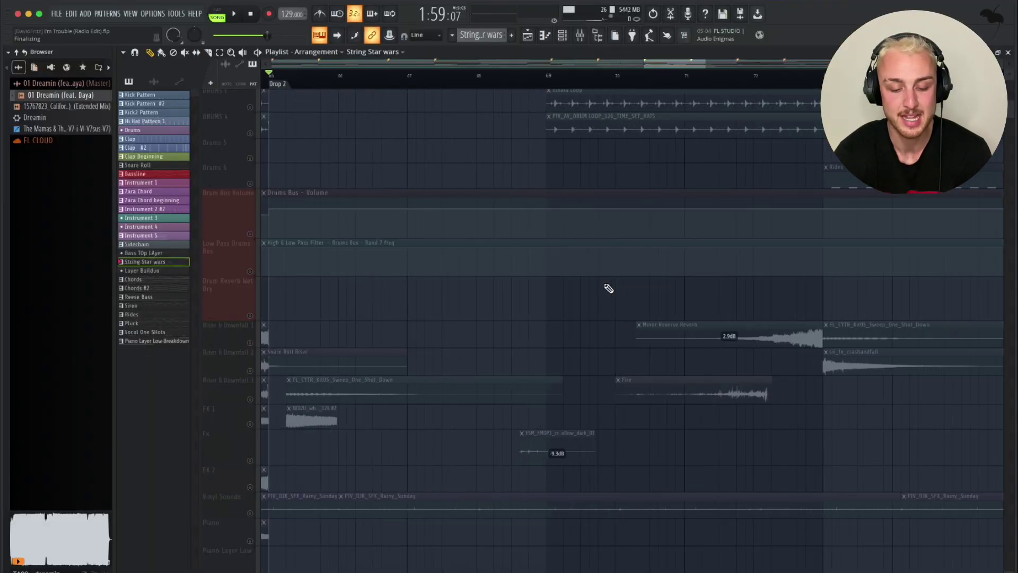
scroll(609, 288, up, 3)
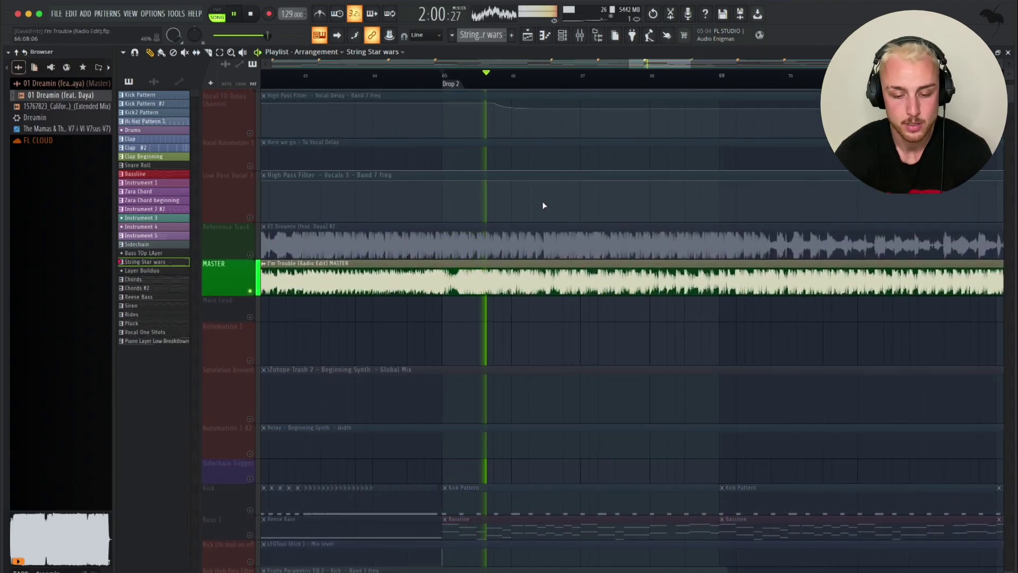
scroll(592, 314, down, 3)
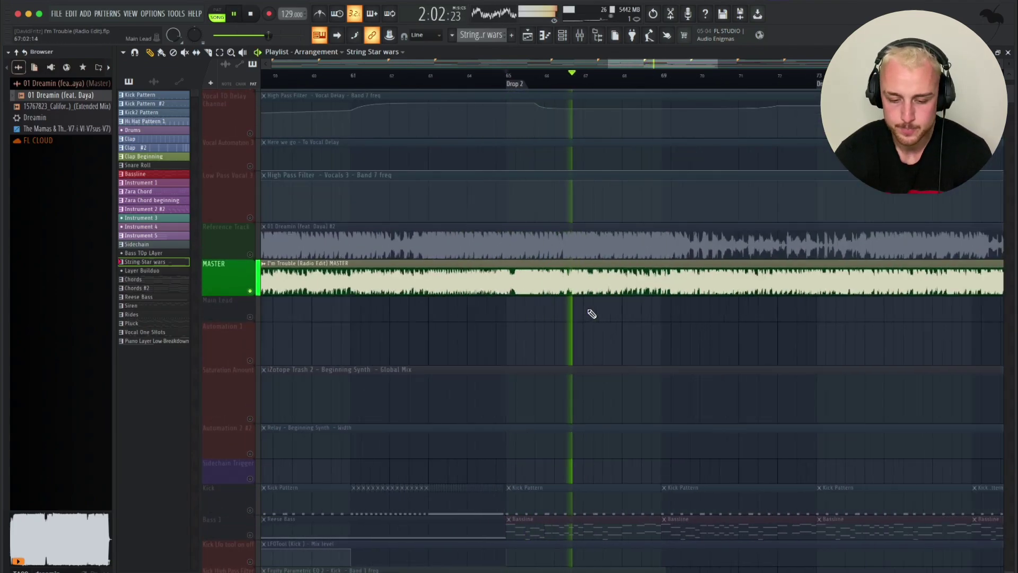
scroll(592, 314, up, 3)
scroll(591, 314, down, 10)
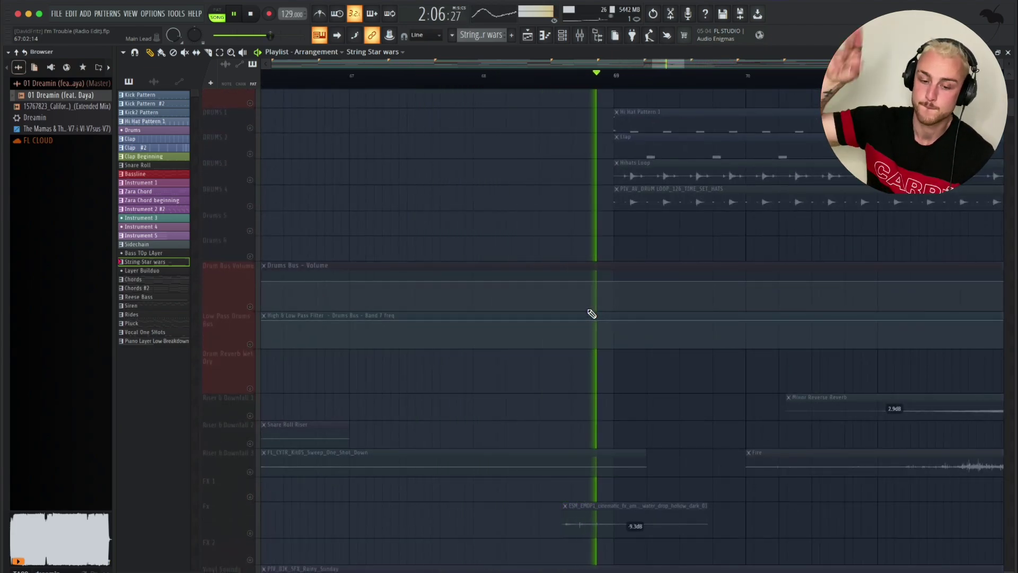
key(space)
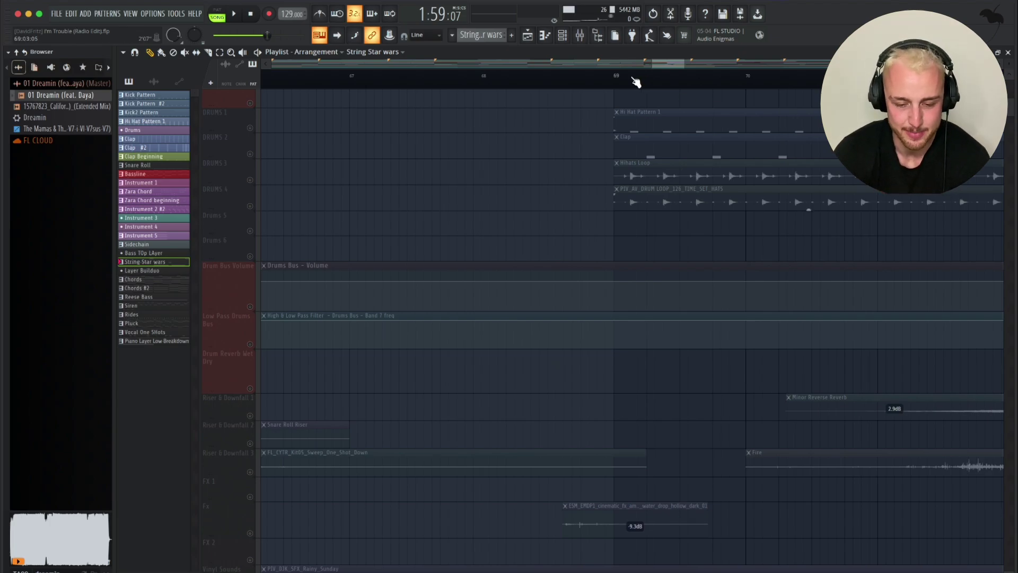
scroll(640, 199, up, 10)
scroll(639, 198, down, 4)
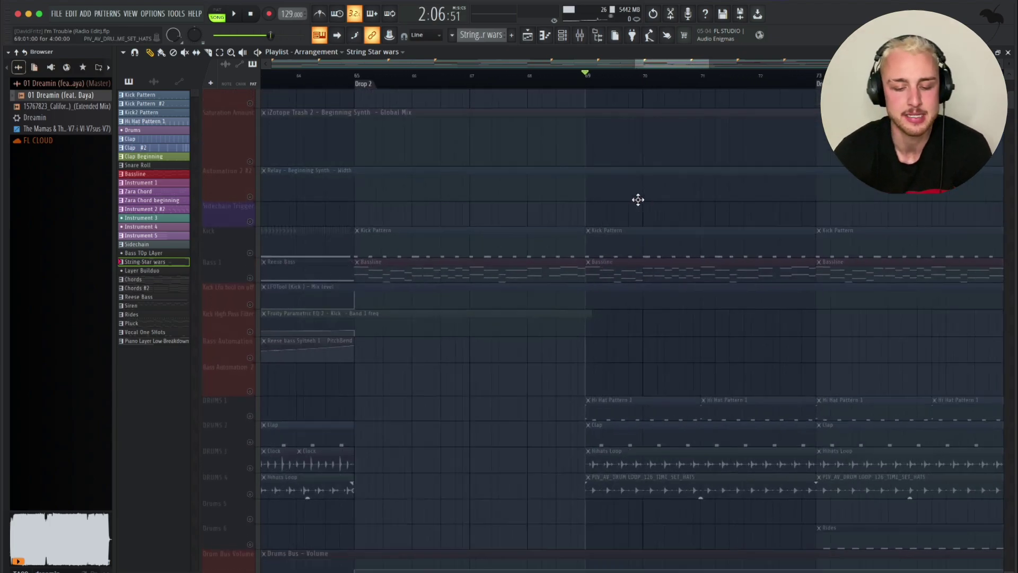
Step: Play Drop 2 from bar 69 to the next drop marker at bar 73, looking over the vocal, effects, chord and drum layers
key(space)
scroll(638, 199, up, 3)
scroll(638, 199, up, 2)
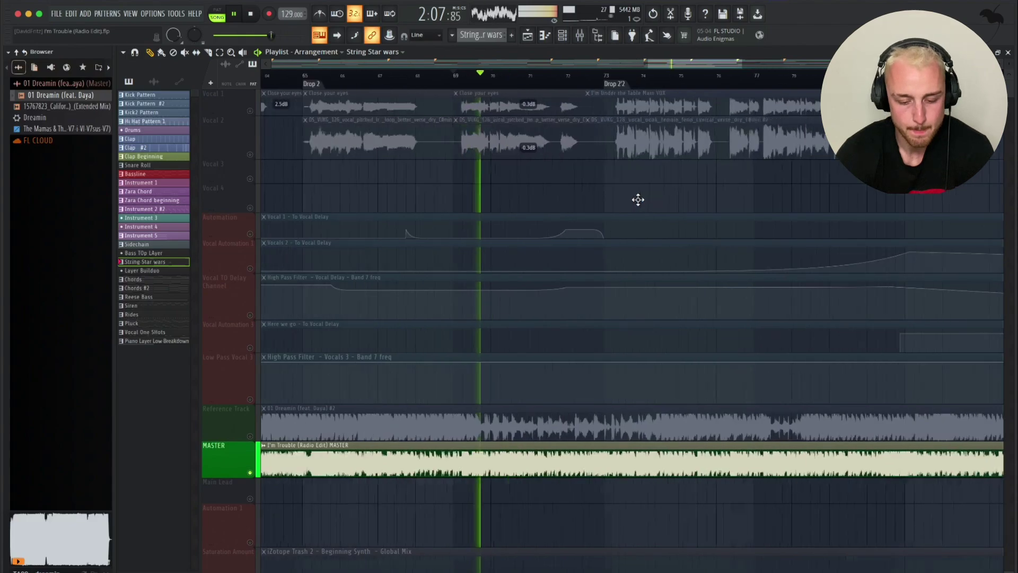
scroll(638, 199, down, 8)
scroll(638, 200, down, 6)
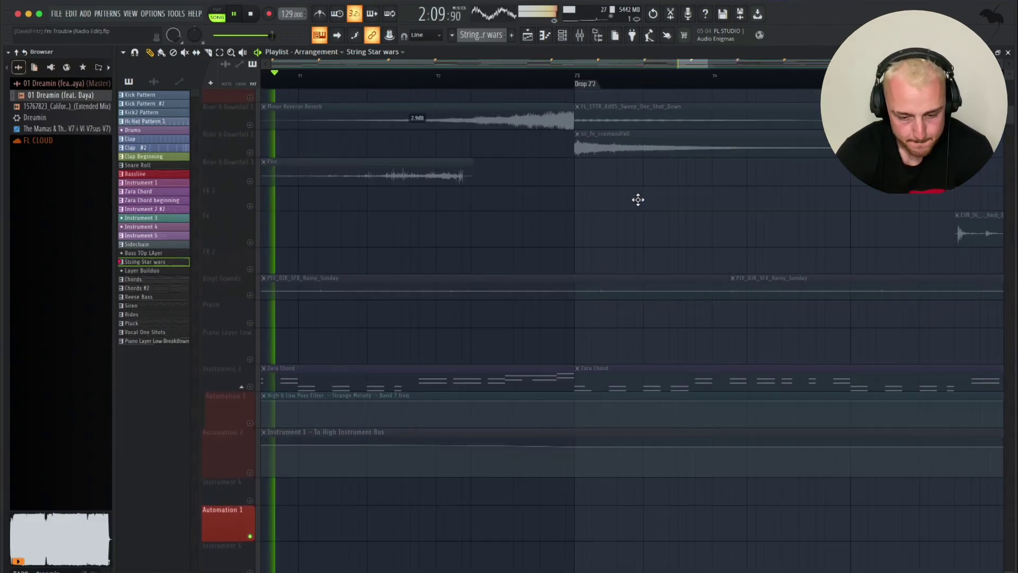
scroll(638, 200, up, 10)
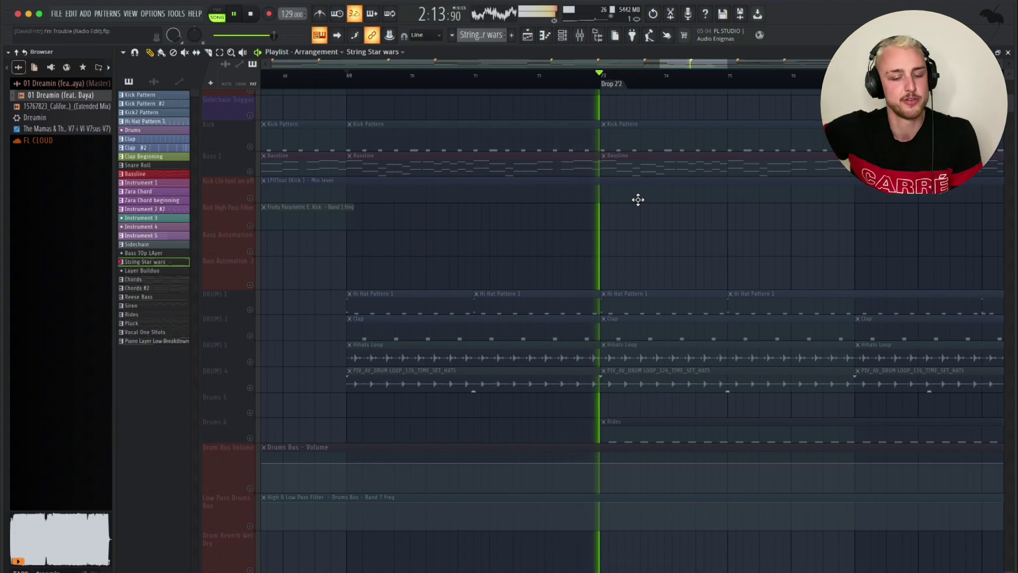
Step: Stop playback, inspect the sample settings of the sii_fx_crashandfall clip at bar 73, and close them
scroll(655, 227, down, 6)
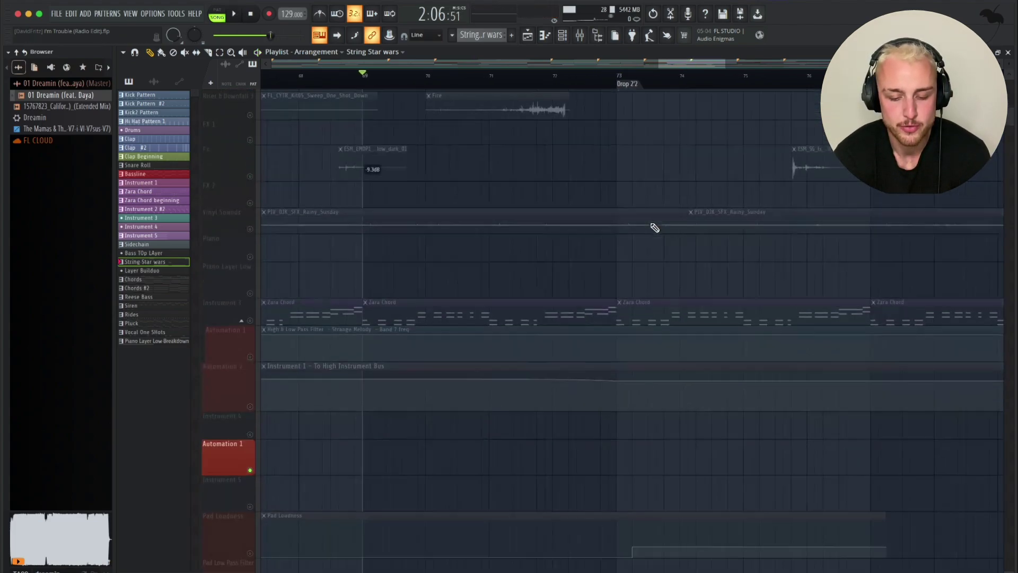
click(636, 294)
double_click(636, 294)
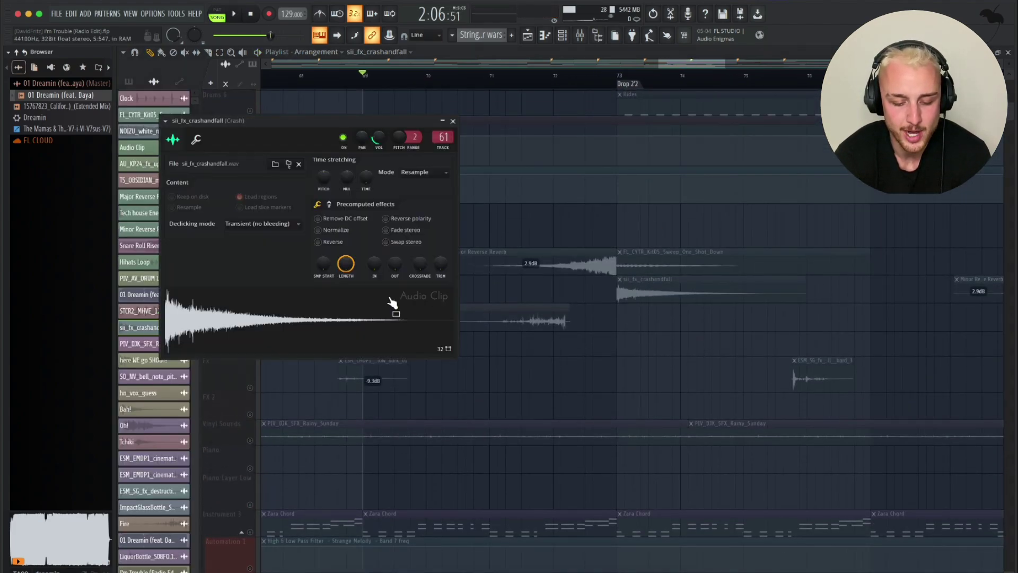
key(Escape)
scroll(669, 277, down, 3)
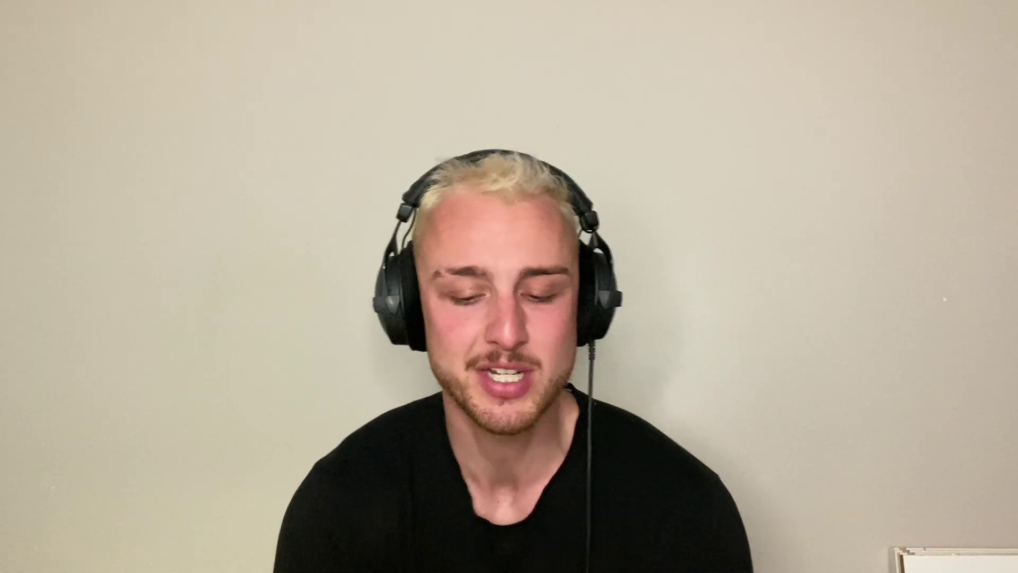